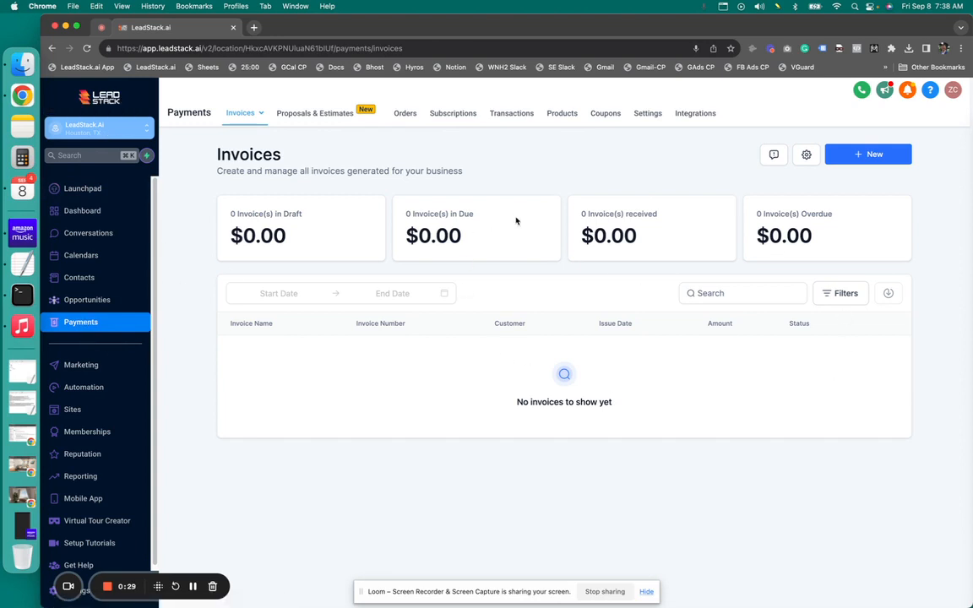
# - Review the Invoices options, the Proposals & Estimates page and the Products list in the payments area
pyautogui.moveTo(250, 114)
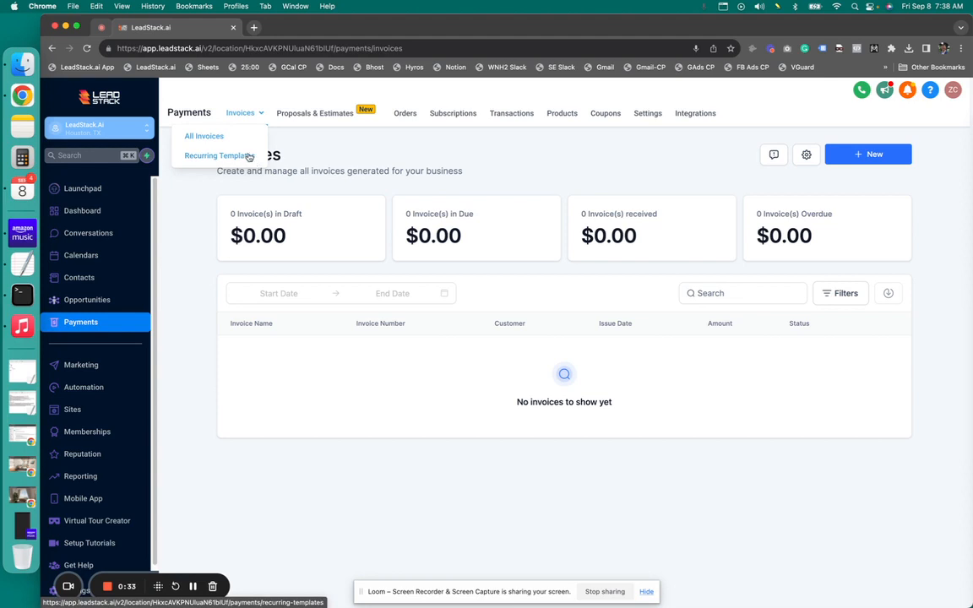
pyautogui.click(309, 116)
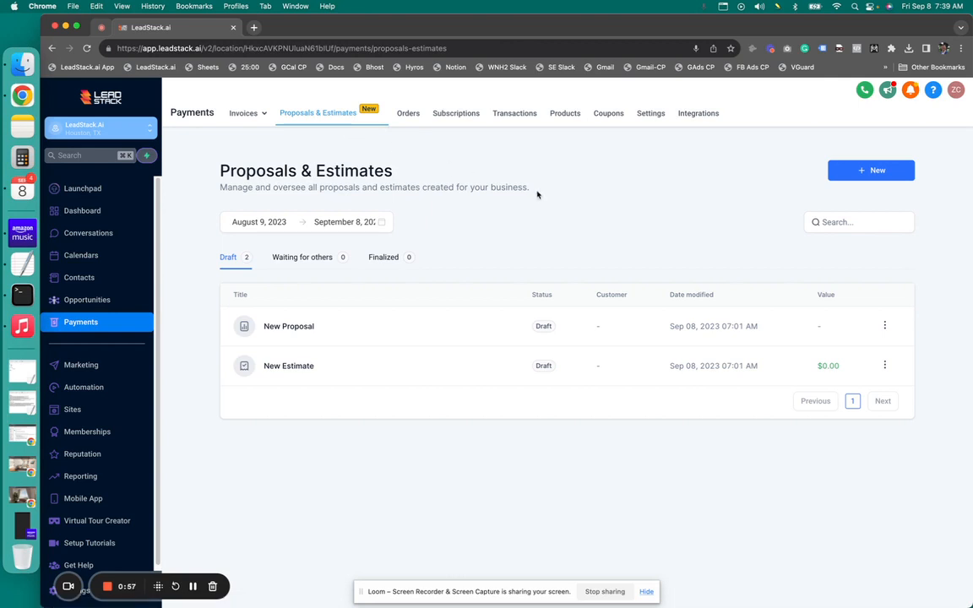
pyautogui.click(564, 113)
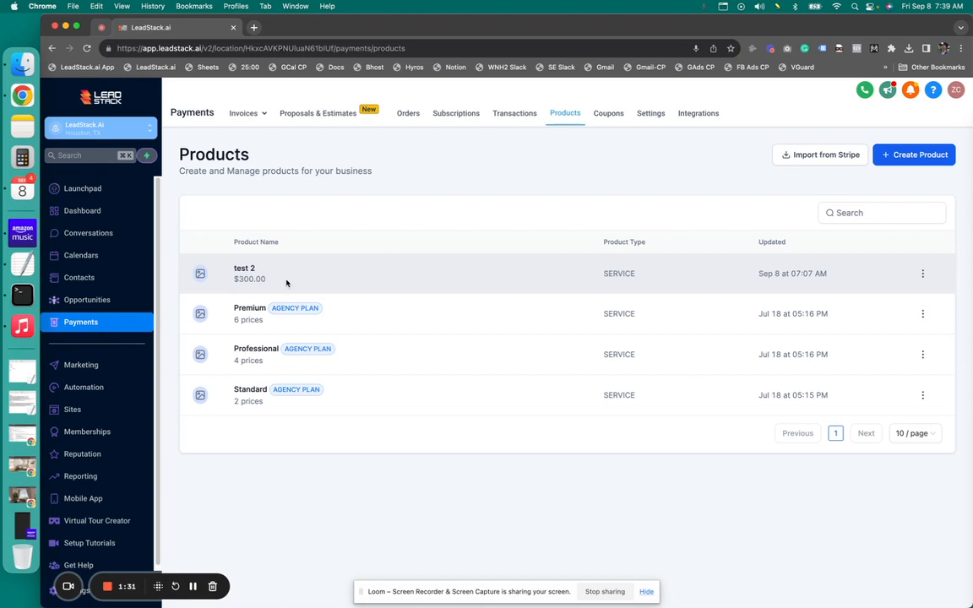
# - Open the Home page of the Fashion Photography Services funnel in the page editor
pyautogui.click(81, 409)
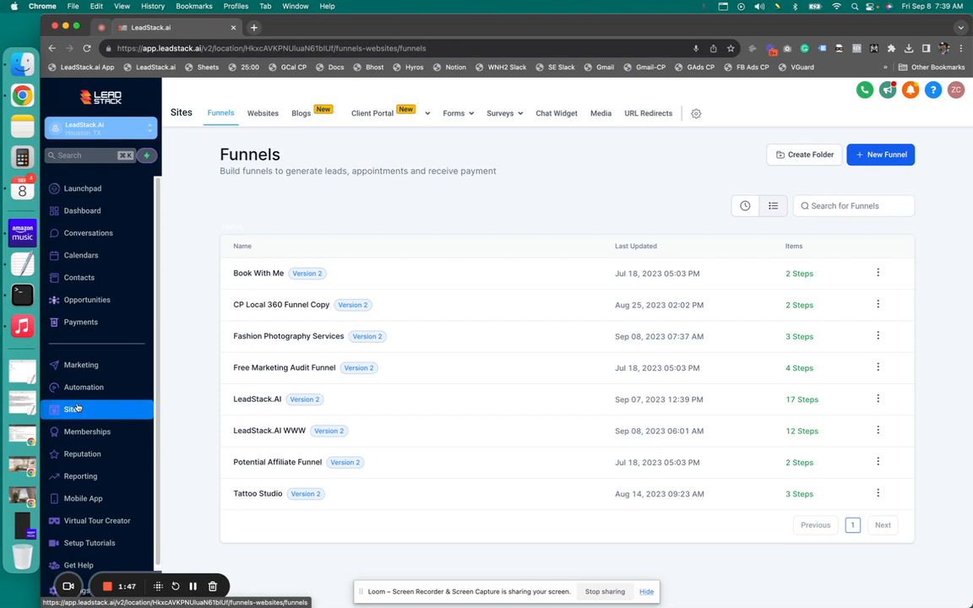
pyautogui.click(322, 341)
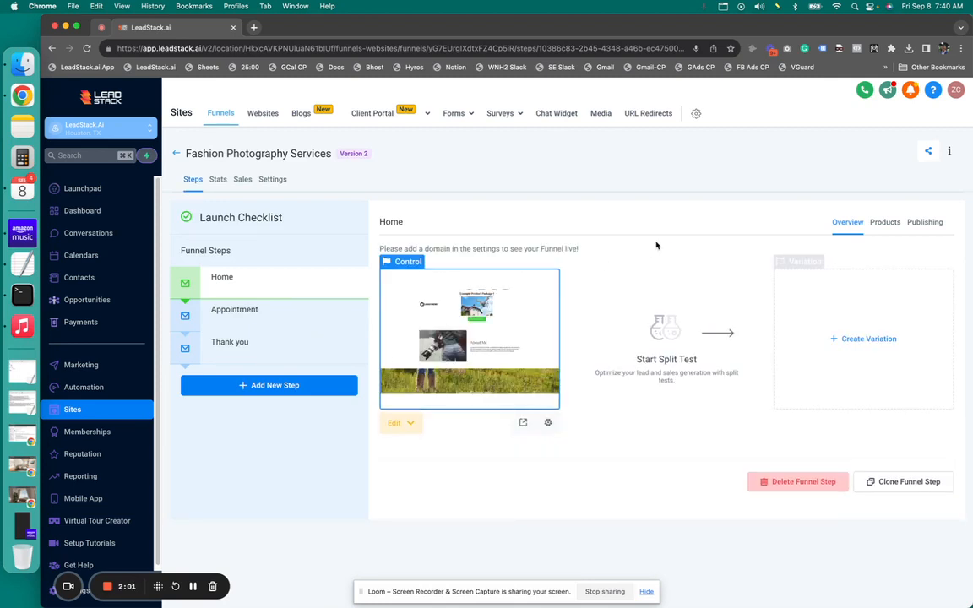
pyautogui.click(501, 342)
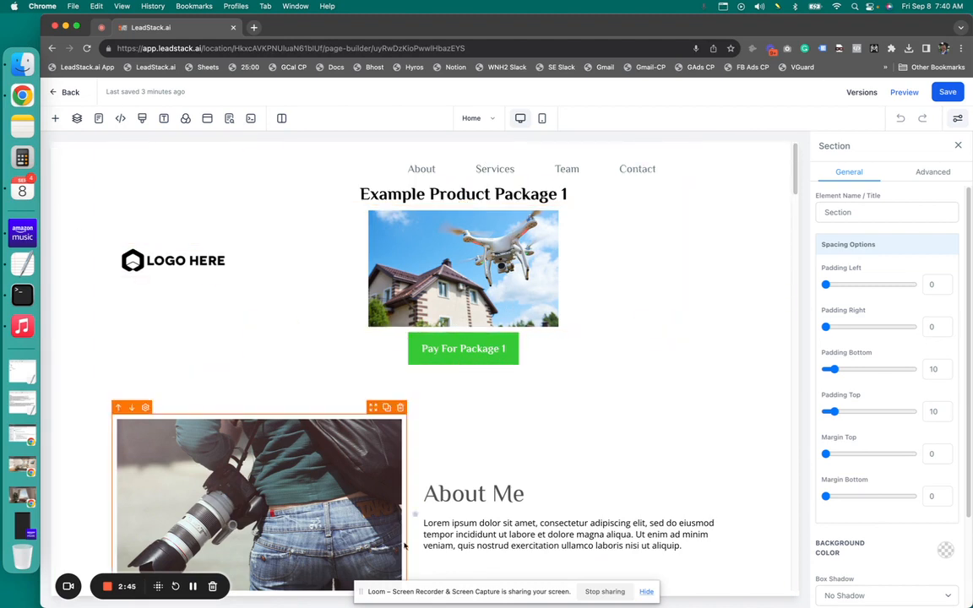
# - Look through the Home page's sections and highlight the "Example Product Package 1" headline
pyautogui.scroll(-3, 435, 466)
pyautogui.scroll(-4, 434, 347)
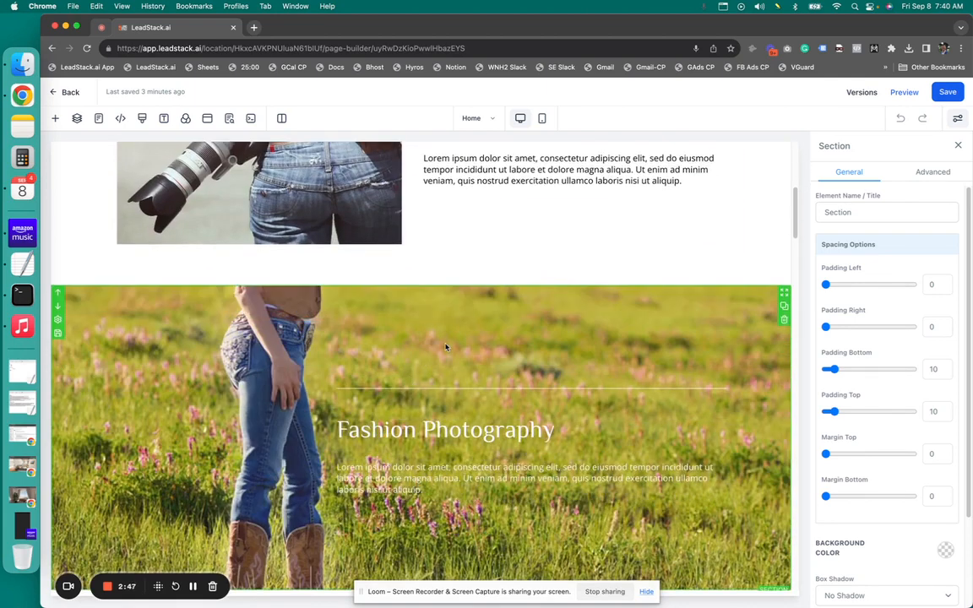
pyautogui.scroll(-5, 447, 347)
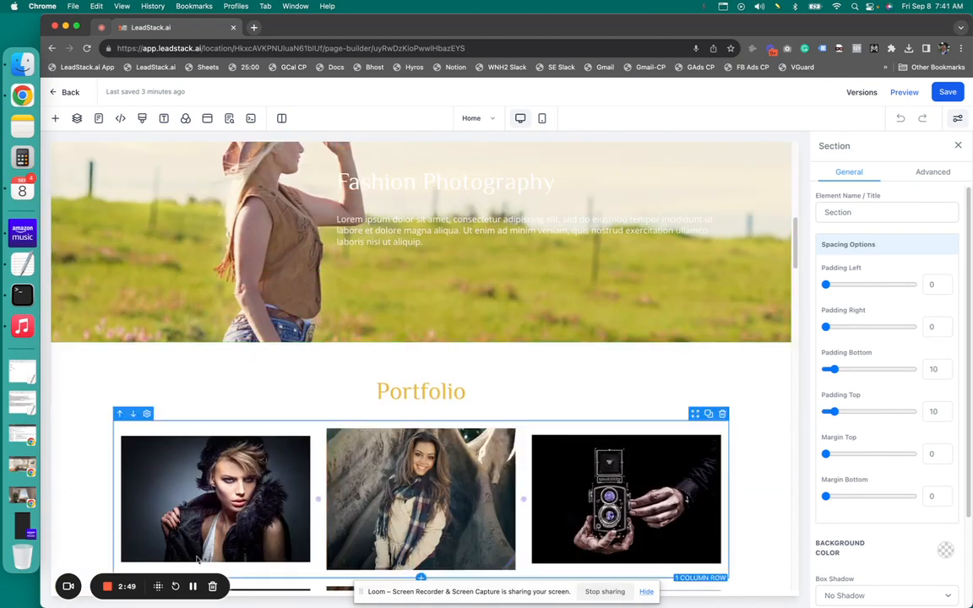
pyautogui.scroll(12, 427, 439)
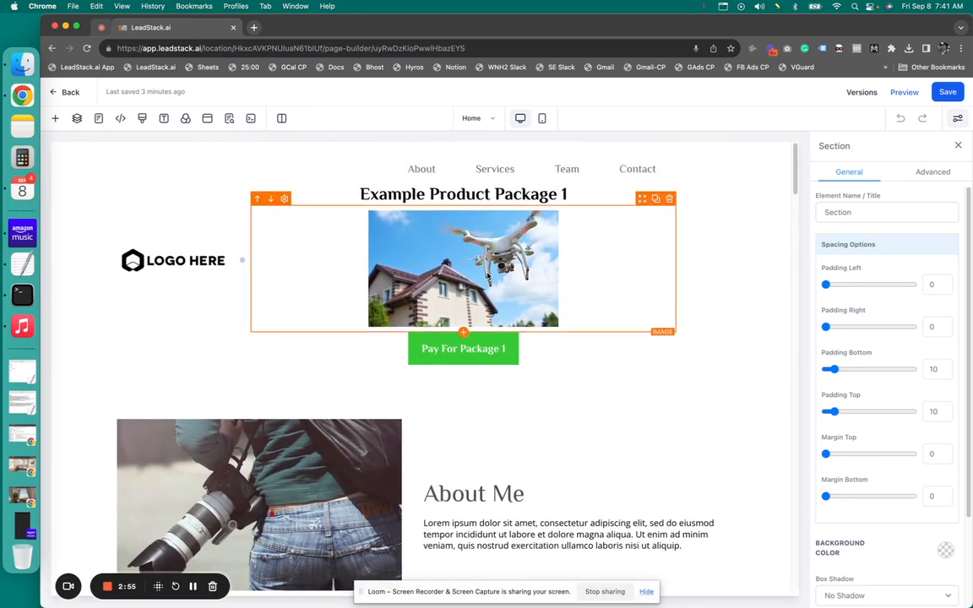
pyautogui.tripleClick(494, 195)
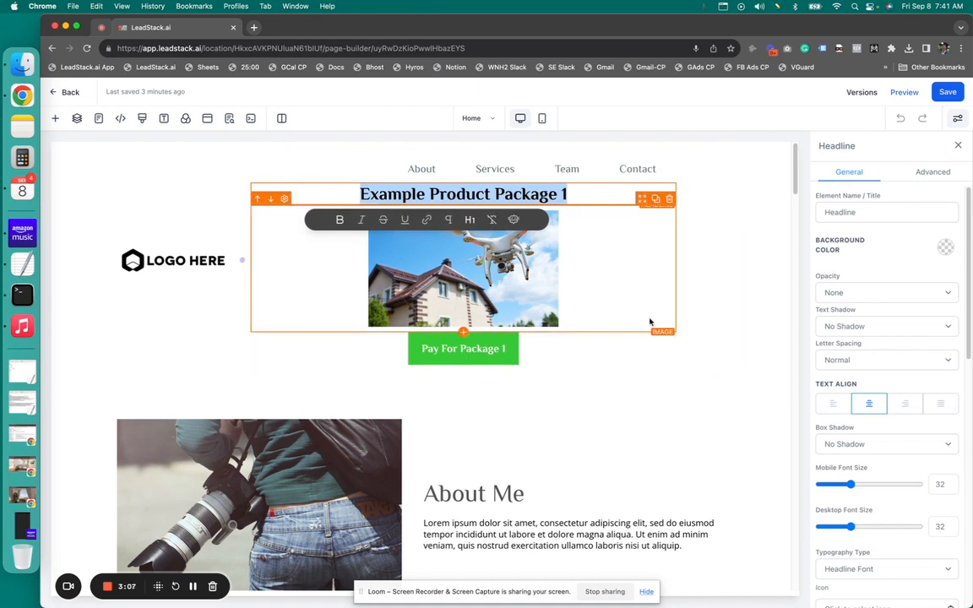
# - Change the text of the green button below the drone image to "Purchase"
pyautogui.click(457, 349)
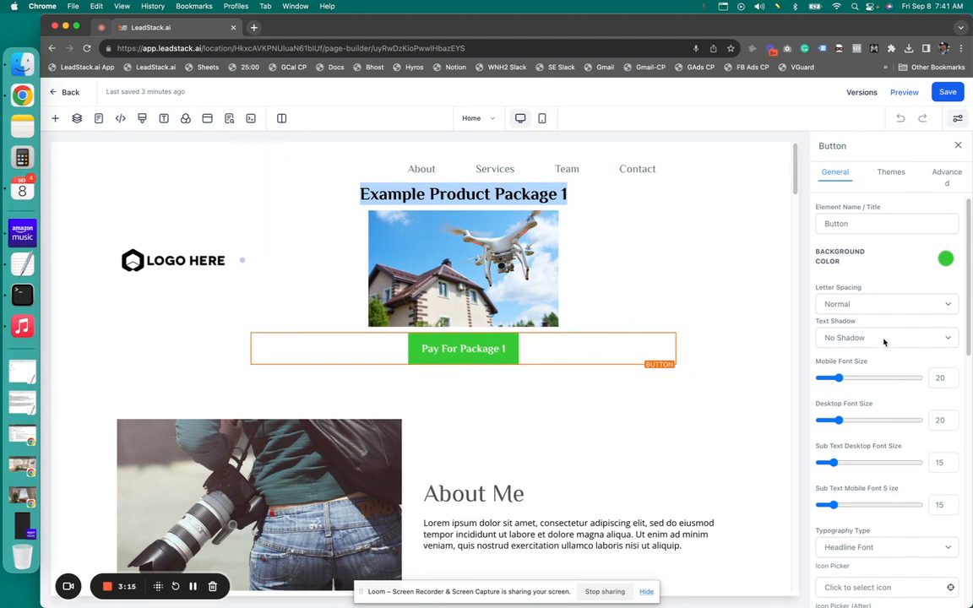
pyautogui.scroll(-10, 885, 342)
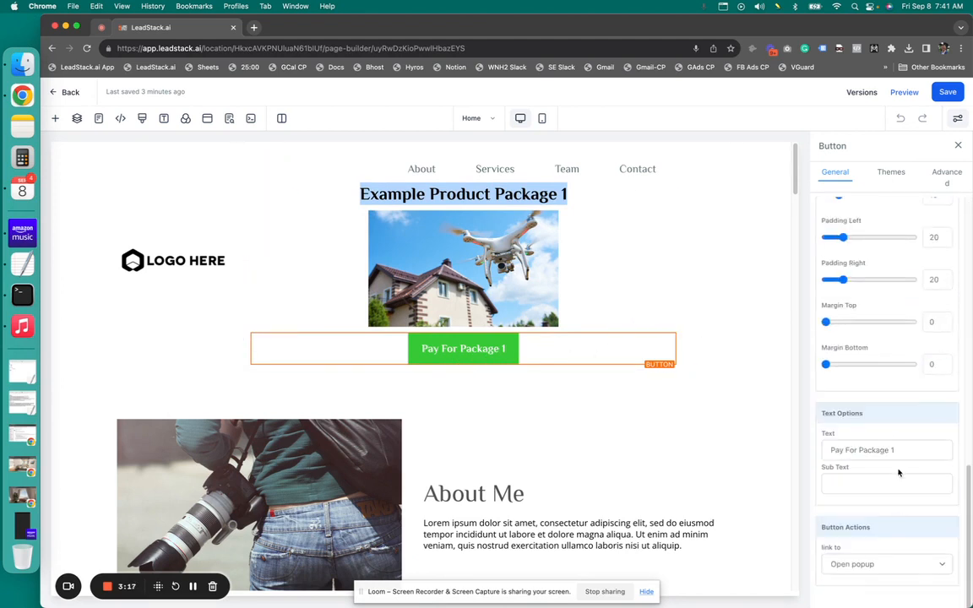
pyautogui.tripleClick(919, 450)
pyautogui.write('Purcahse')
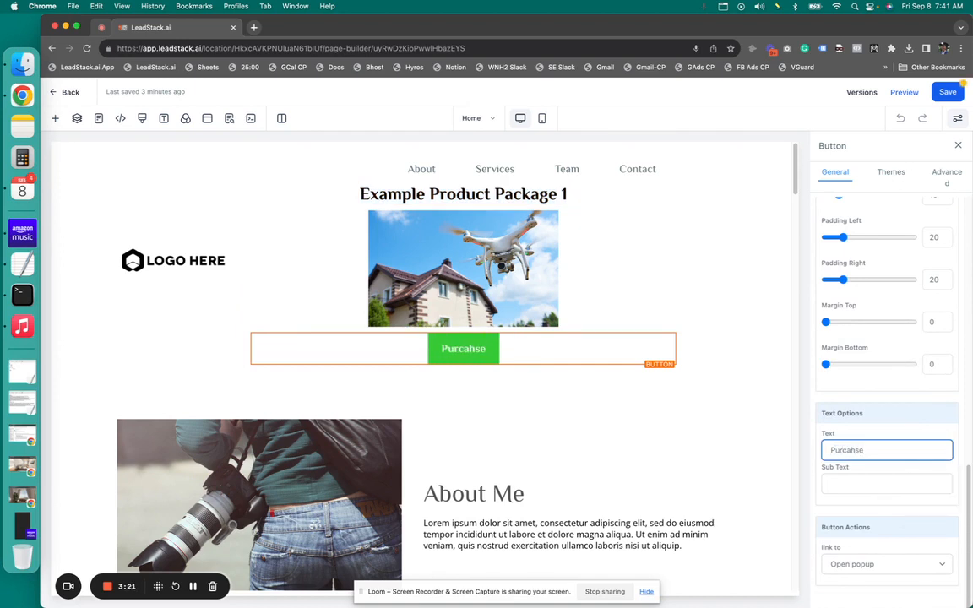
pyautogui.press('BackSpace')
pyautogui.press('BackSpace')
pyautogui.press('BackSpace')
pyautogui.press('BackSpace')
pyautogui.press('BackSpace')
pyautogui.write('case')
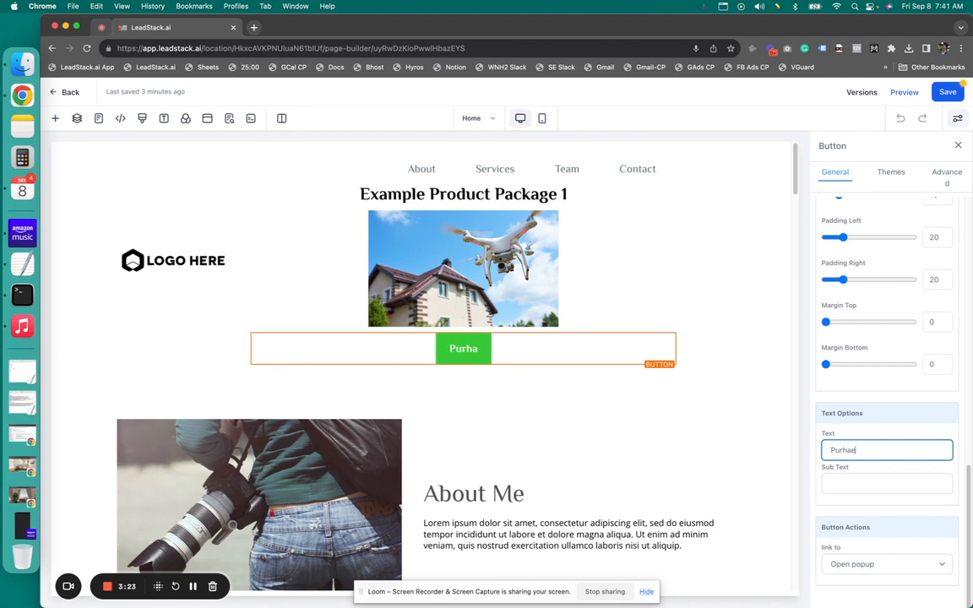
pyautogui.press('BackSpace')
pyautogui.press('BackSpace')
pyautogui.press('BackSpace')
pyautogui.press('BackSpace')
pyautogui.press('BackSpace')
pyautogui.press('BackSpace')
pyautogui.write('rchase')
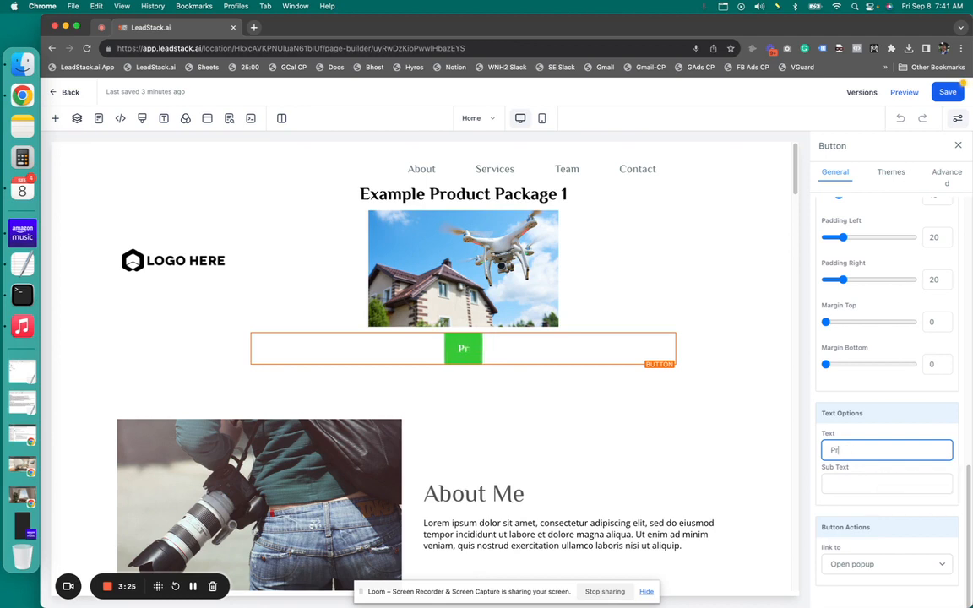
pyautogui.press('BackSpace')
pyautogui.press('BackSpace')
pyautogui.press('BackSpace')
pyautogui.press('BackSpace')
pyautogui.press('BackSpace')
pyautogui.write('urchase')
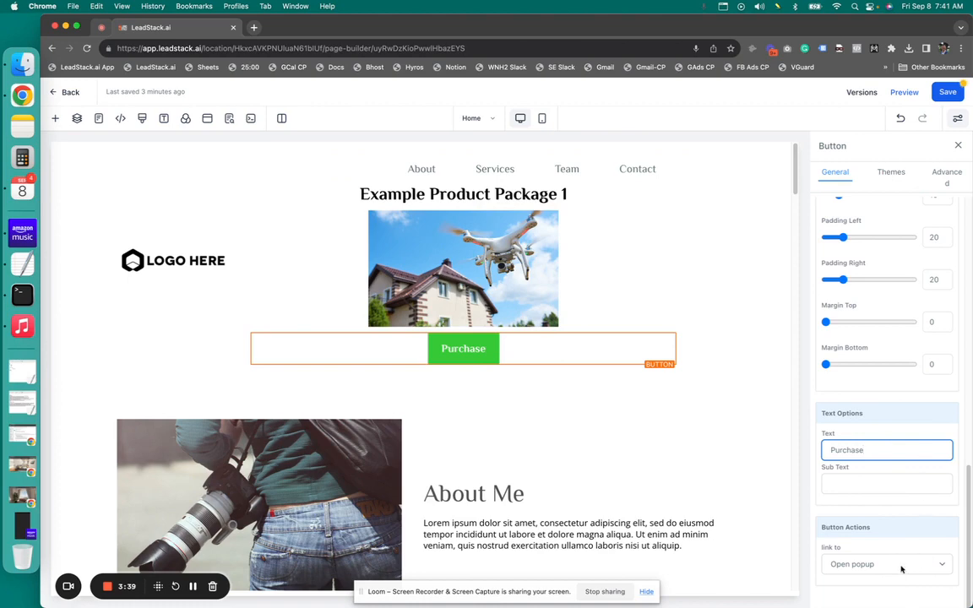
# - Replace the existing order form in the page's popup with a new 1 Step Order element
pyautogui.click(209, 120)
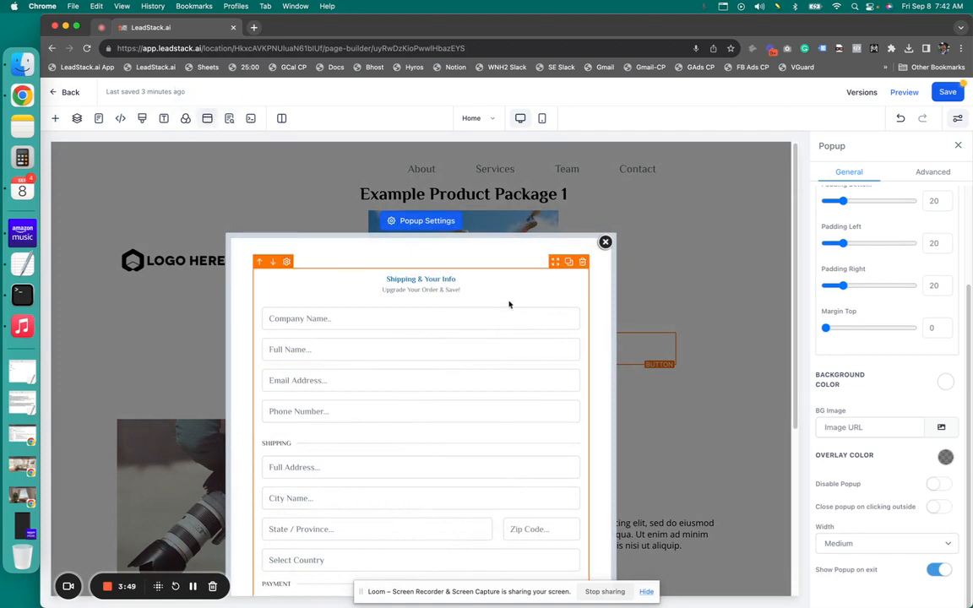
pyautogui.click(583, 264)
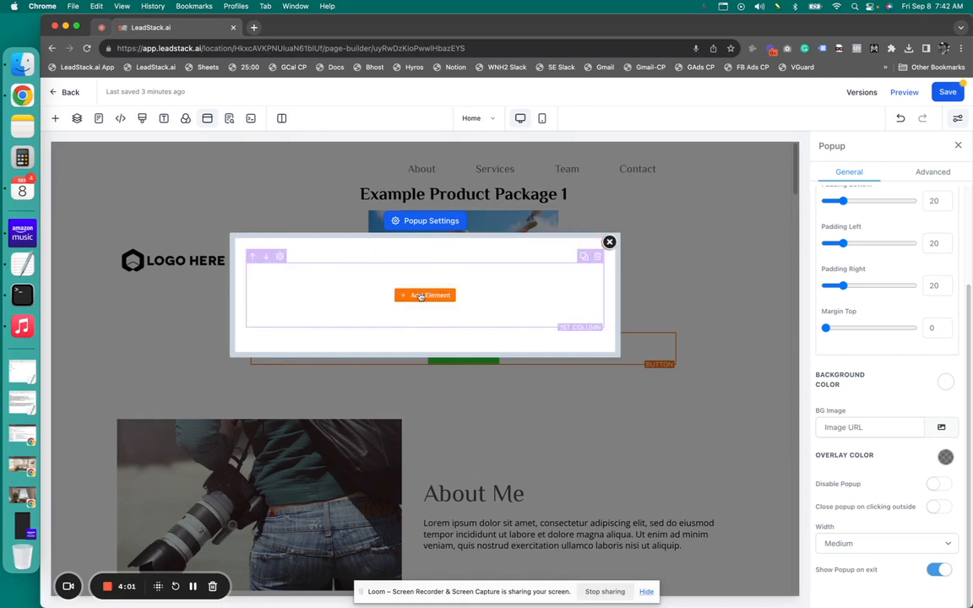
pyautogui.click(421, 296)
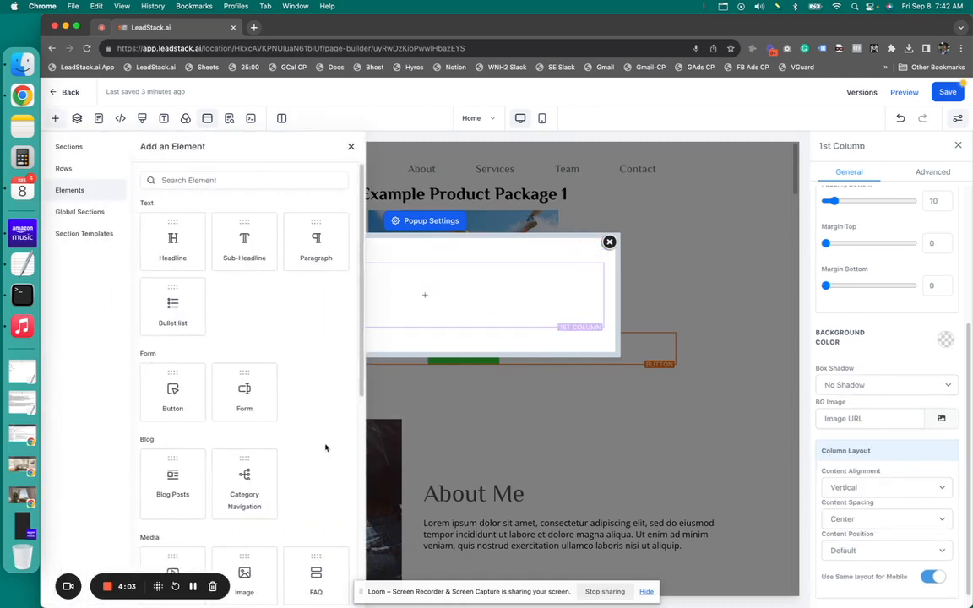
pyautogui.scroll(-5, 325, 446)
pyautogui.scroll(-3, 322, 427)
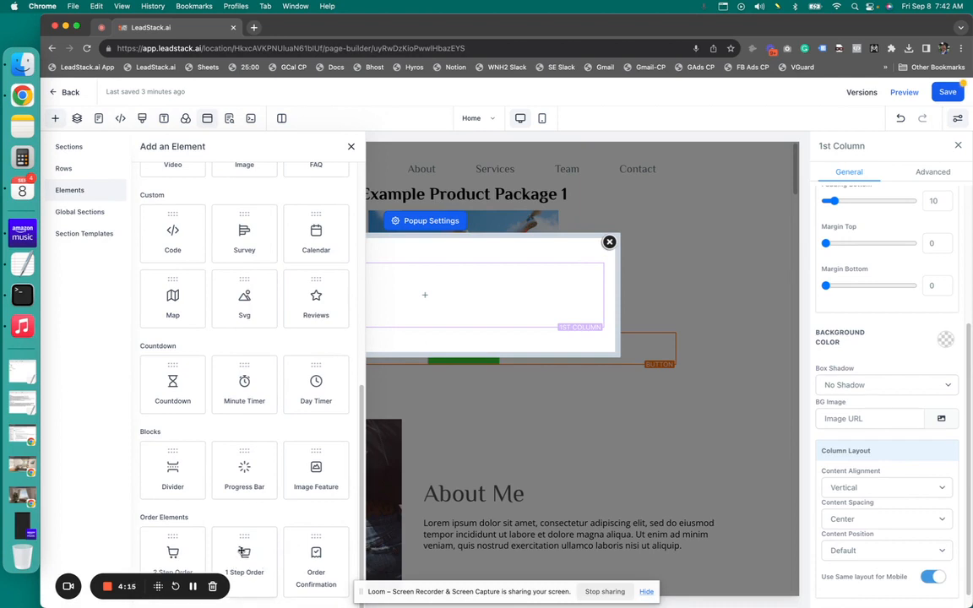
pyautogui.moveTo(242, 551); pyautogui.dragTo(425, 295)
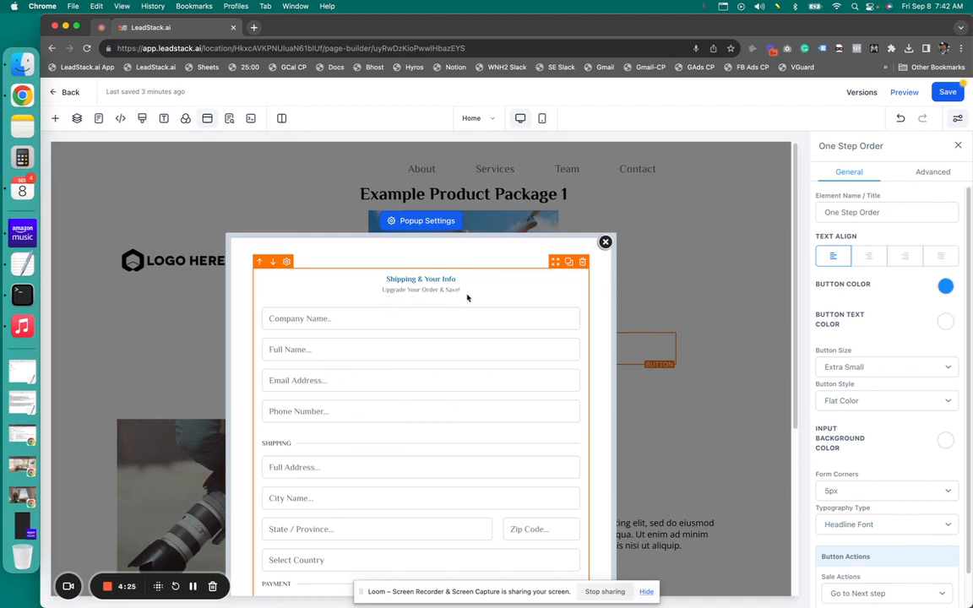
# - Examine the popup order form's contact, shipping, payment, order summary and card fields
pyautogui.scroll(-2, 438, 367)
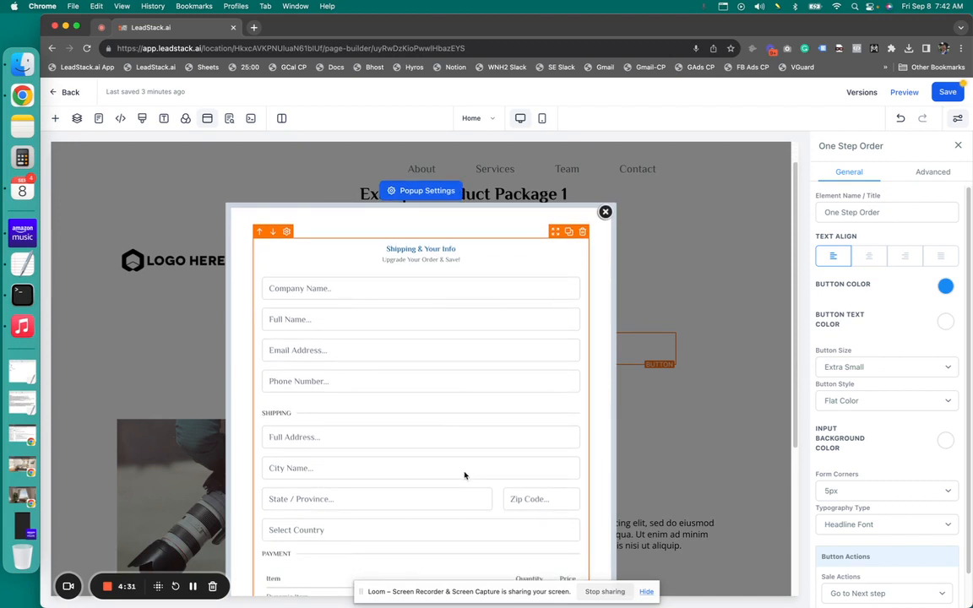
pyautogui.scroll(-5, 465, 473)
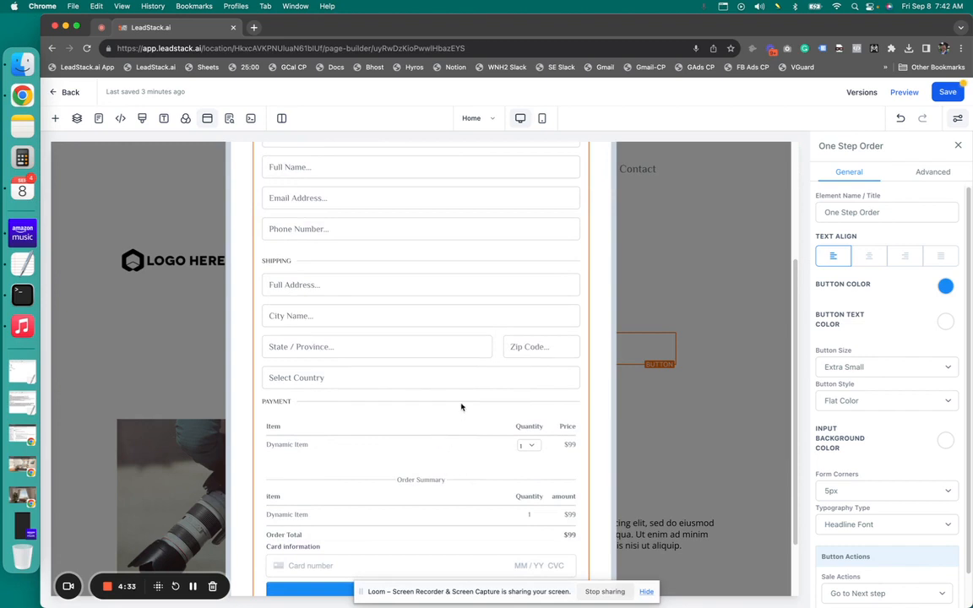
pyautogui.scroll(1, 458, 374)
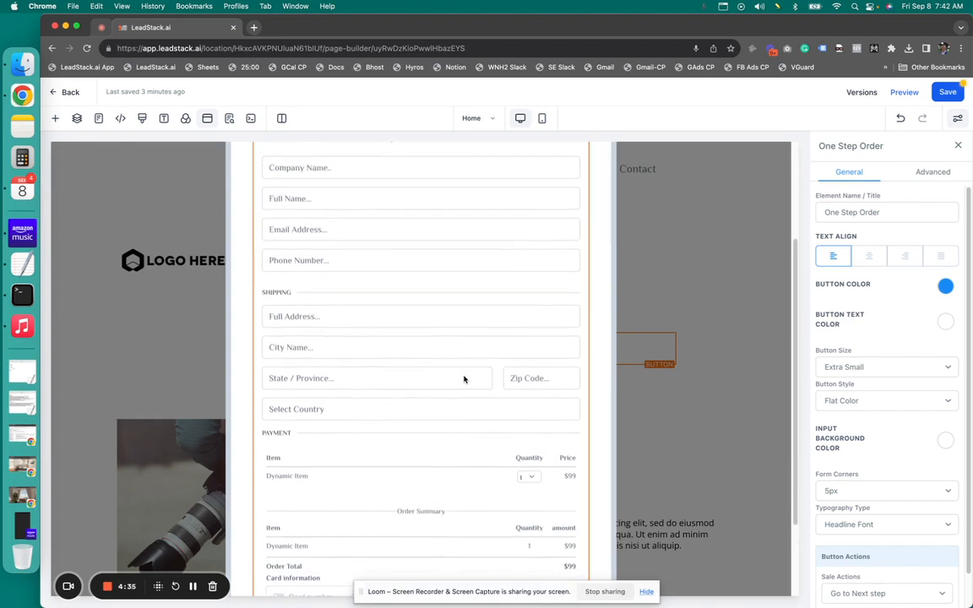
pyautogui.scroll(1, 464, 379)
pyautogui.scroll(-4, 464, 380)
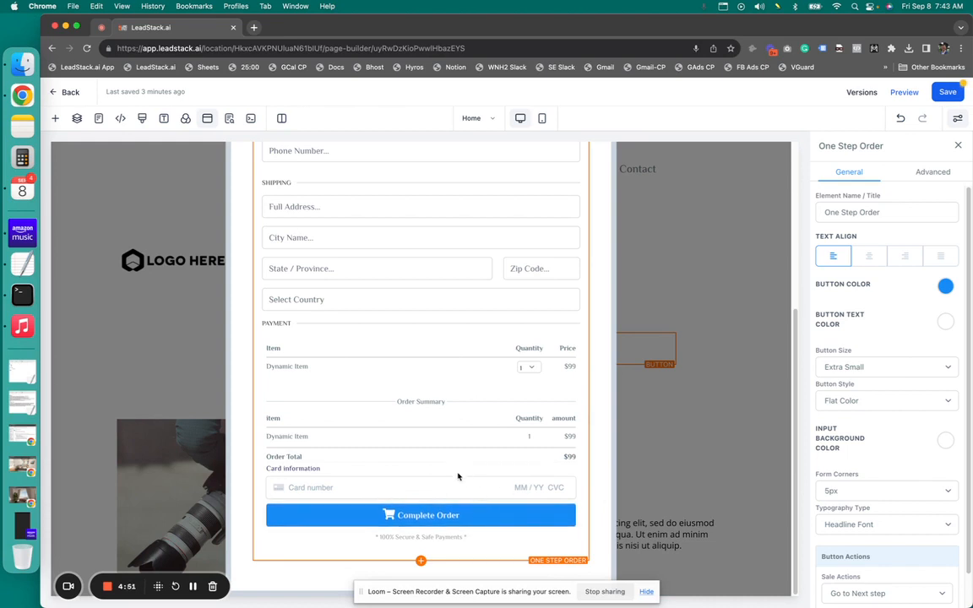
pyautogui.scroll(1, 450, 445)
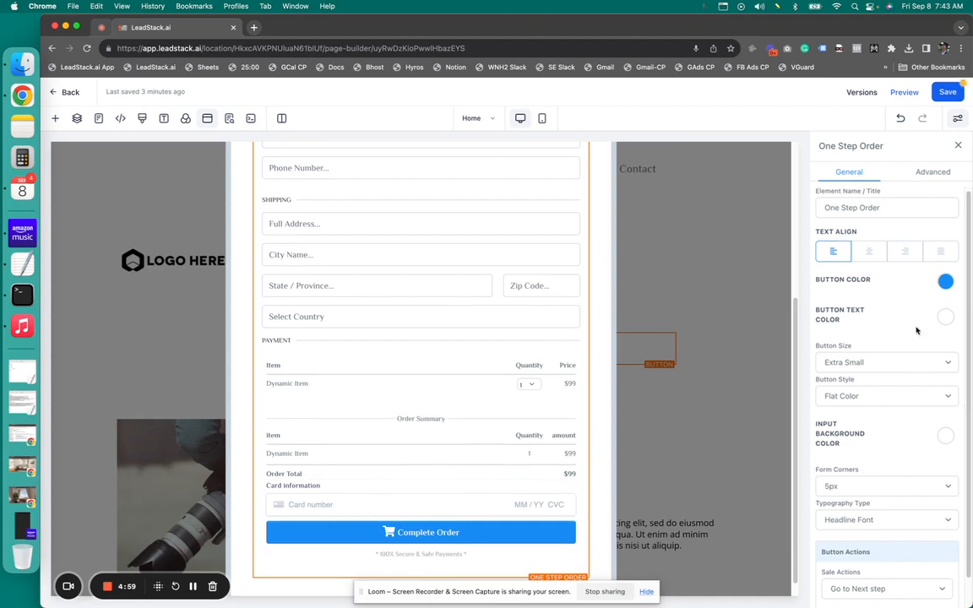
# - Choose Go to Next step as the order form's sale action
pyautogui.scroll(-3, 917, 334)
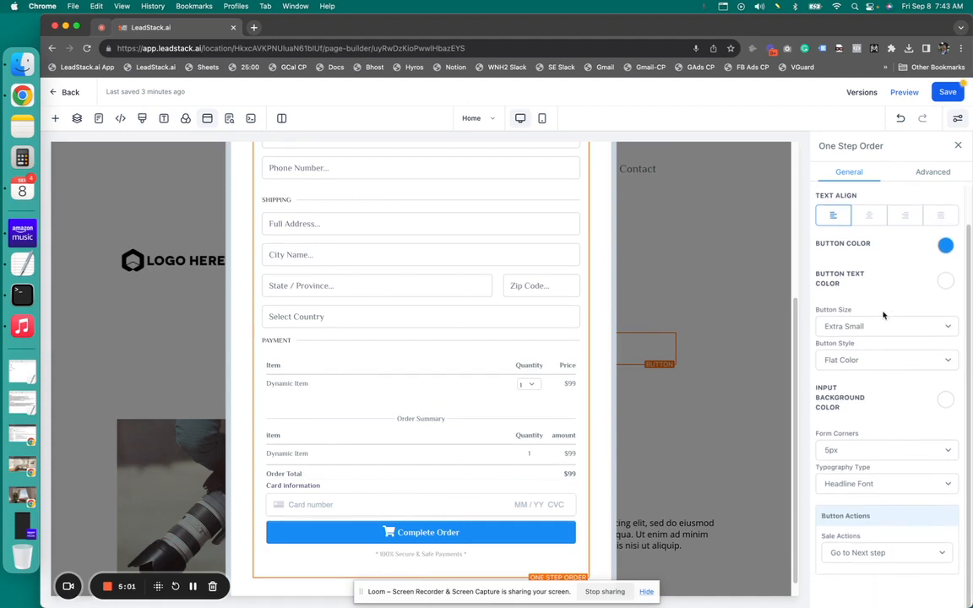
pyautogui.click(886, 554)
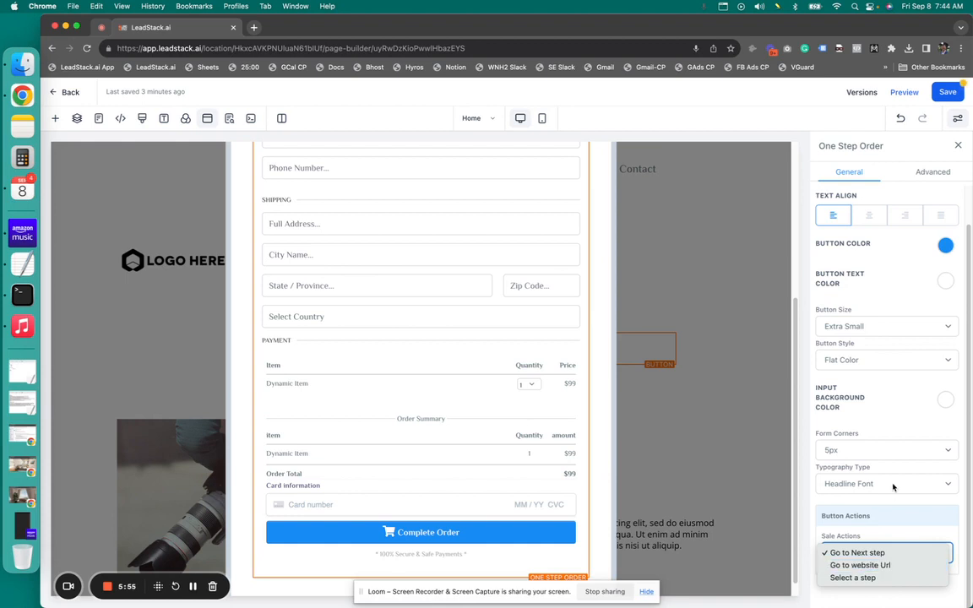
pyautogui.click(890, 553)
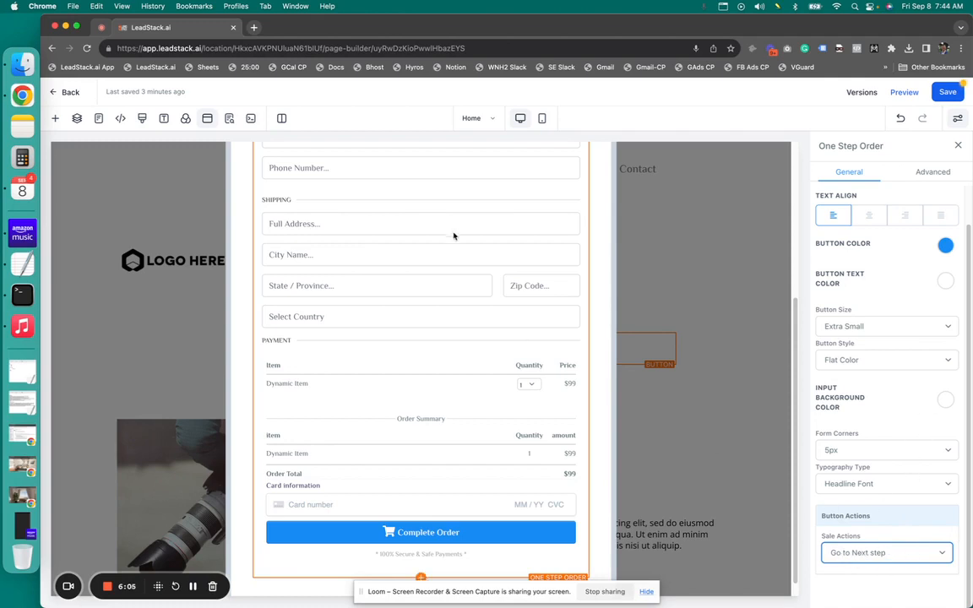
# - Hide the company name field in the order form's advanced options
pyautogui.scroll(2, 912, 330)
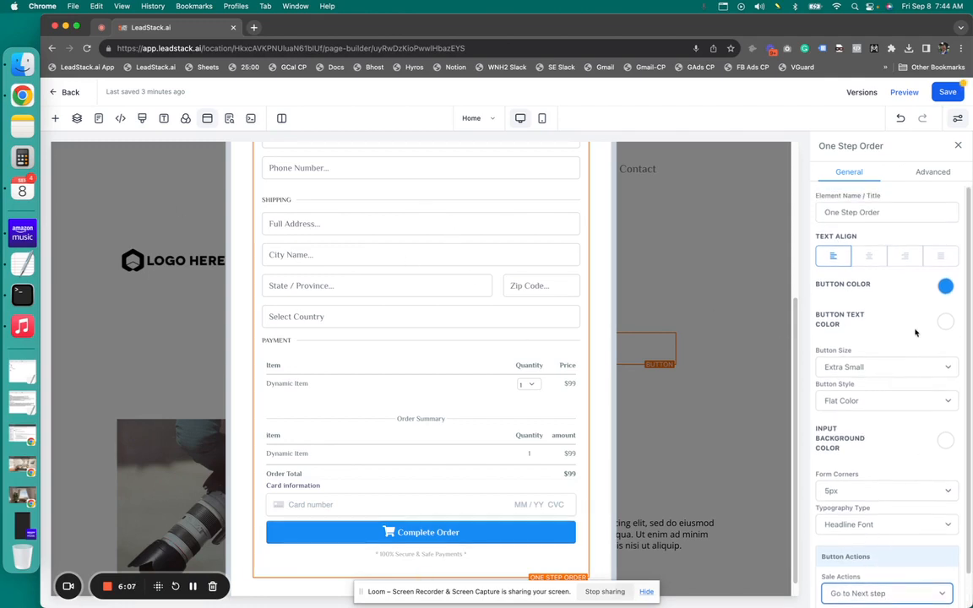
pyautogui.click(934, 173)
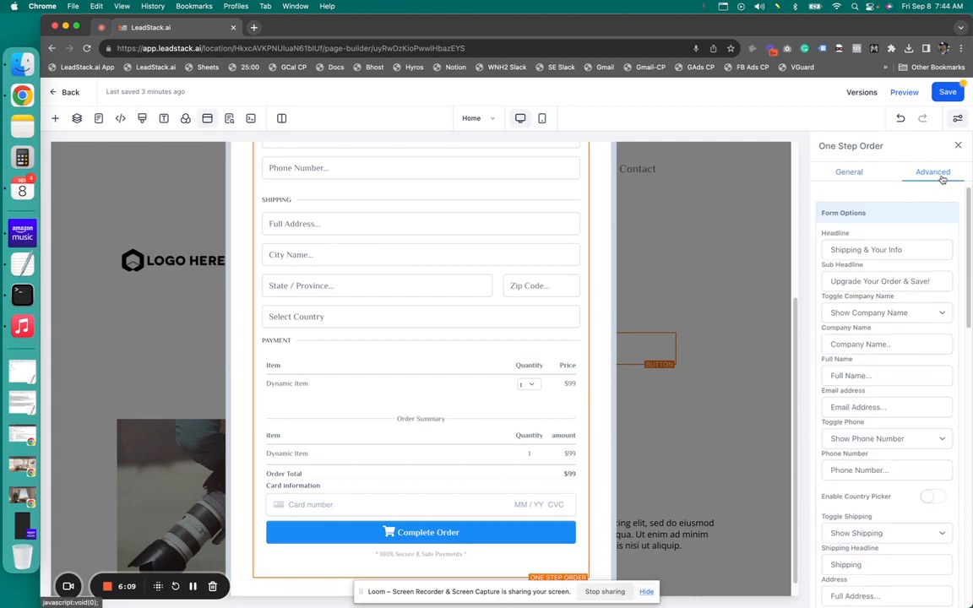
pyautogui.scroll(5, 514, 389)
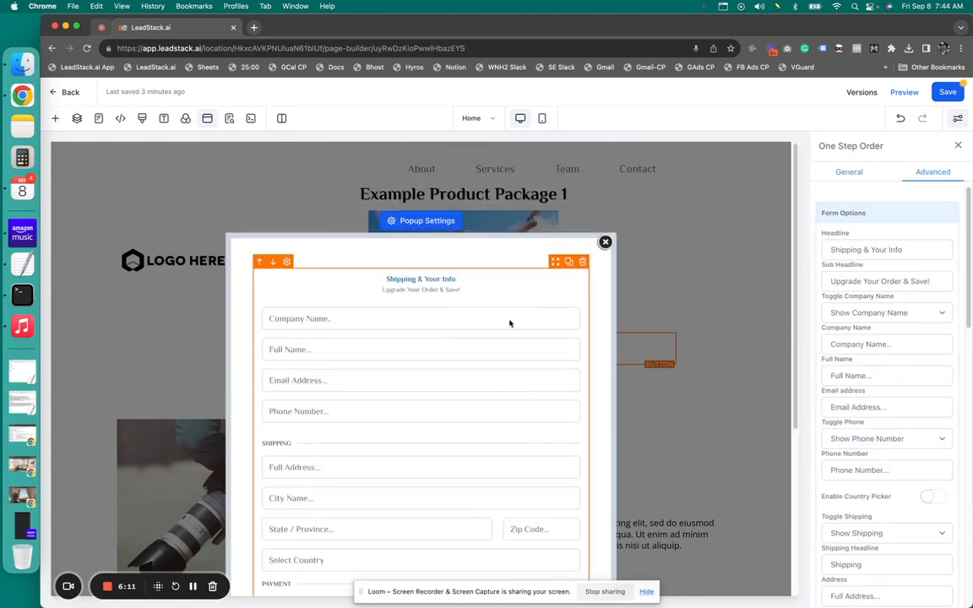
pyautogui.click(918, 315)
pyautogui.click(913, 326)
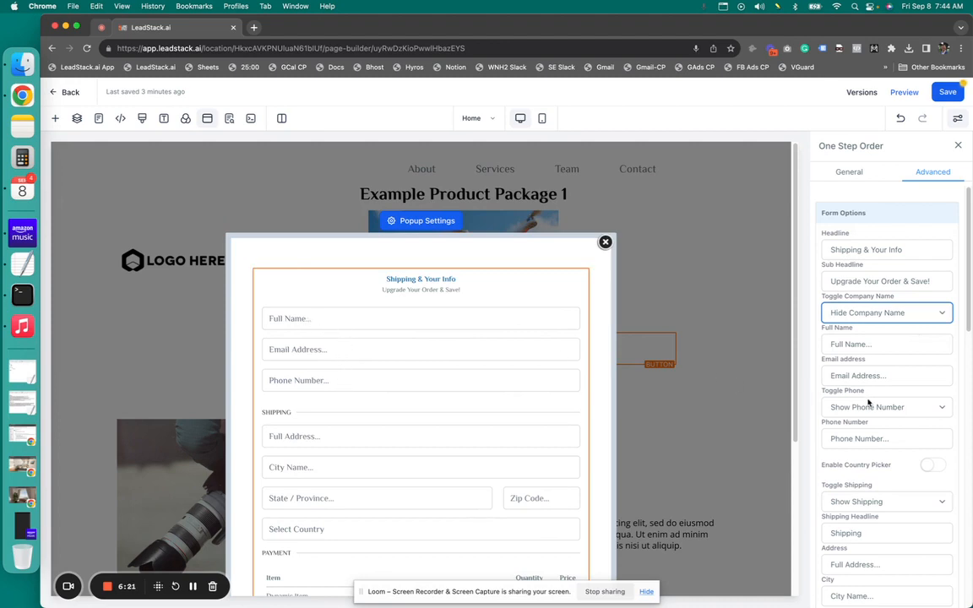
# - Try enabling the order form's country picker, and switch it back off
pyautogui.scroll(-3, 925, 474)
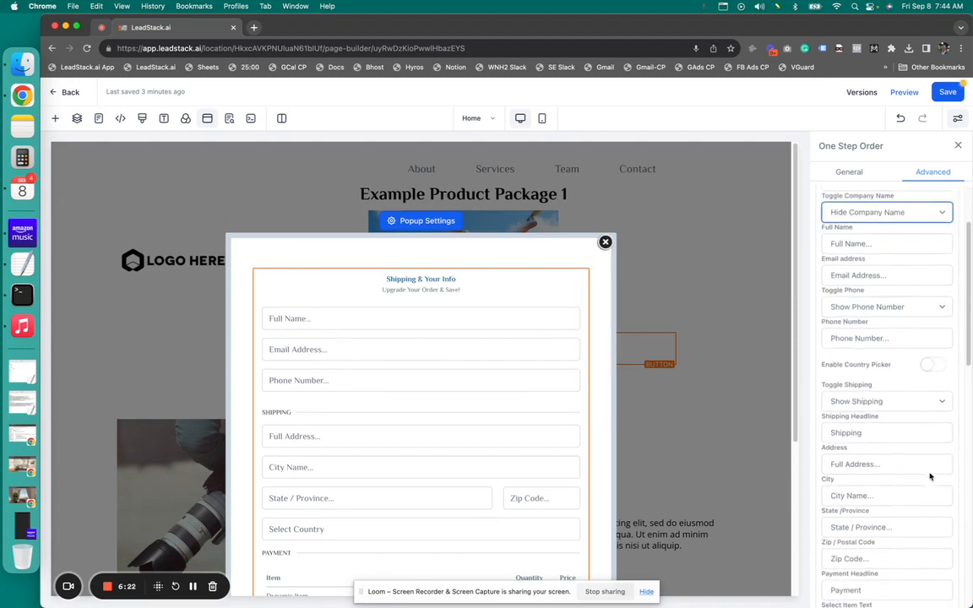
pyautogui.click(934, 362)
pyautogui.click(934, 363)
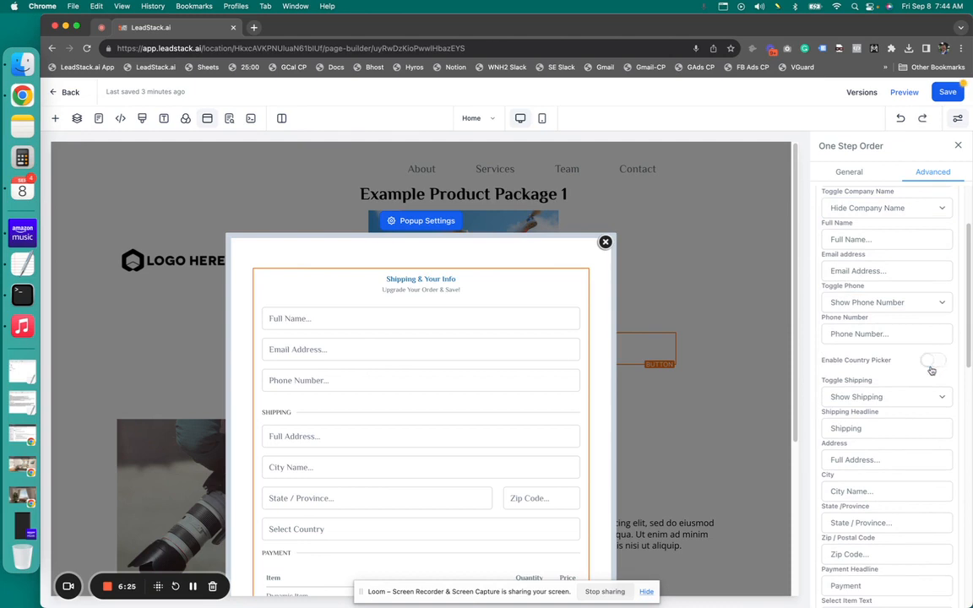
# - Set the order form's shipping headline to "Project Address"
pyautogui.doubleClick(892, 430)
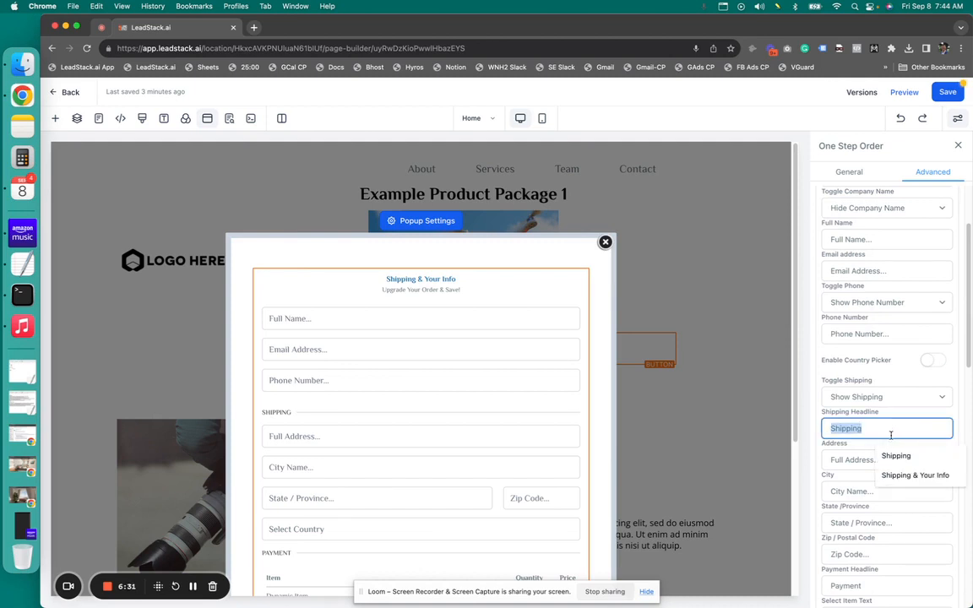
pyautogui.write('Product')
pyautogui.press('BackSpace')
pyautogui.press('BackSpace')
pyautogui.press('BackSpace')
pyautogui.press('BackSpace')
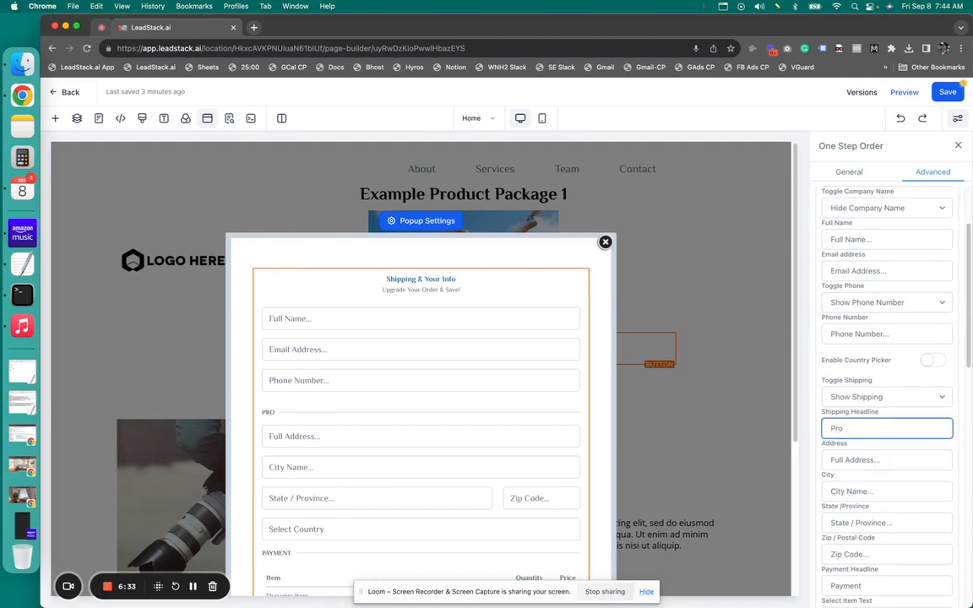
pyautogui.write('ject Adrdress')
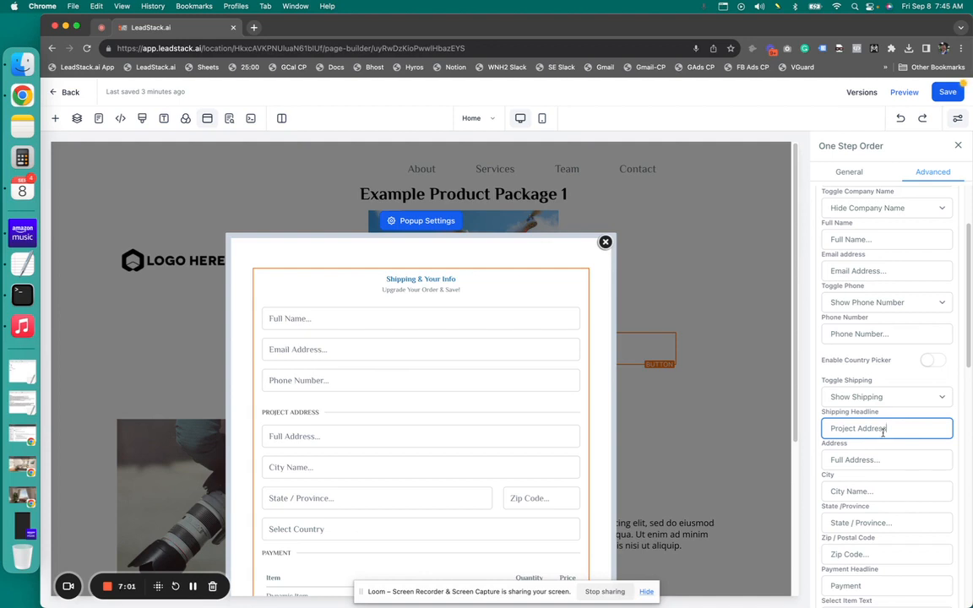
# - Try hiding the order form's shipping section, and set it back to Show Shipping
pyautogui.scroll(-4, 893, 482)
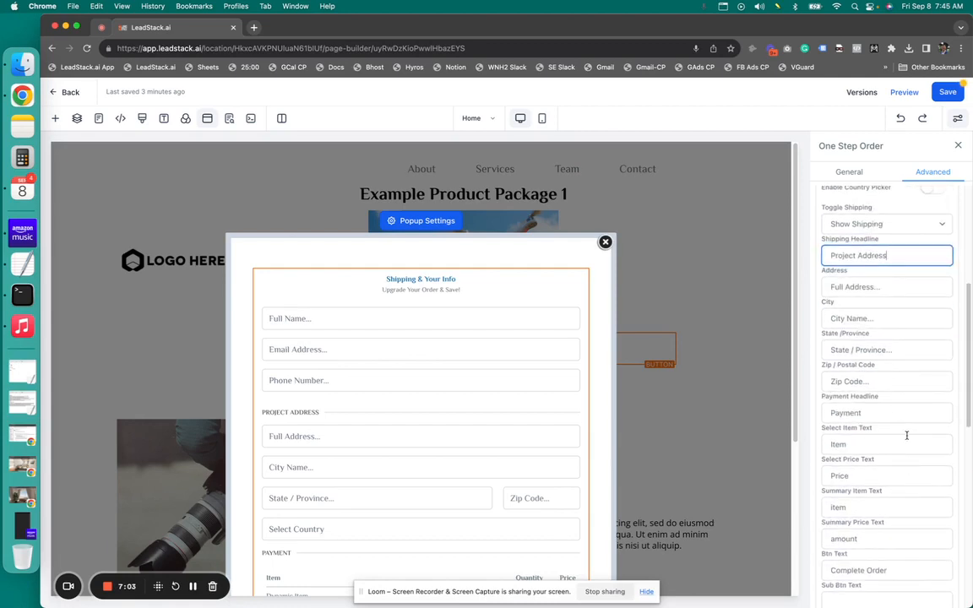
pyautogui.scroll(1, 904, 245)
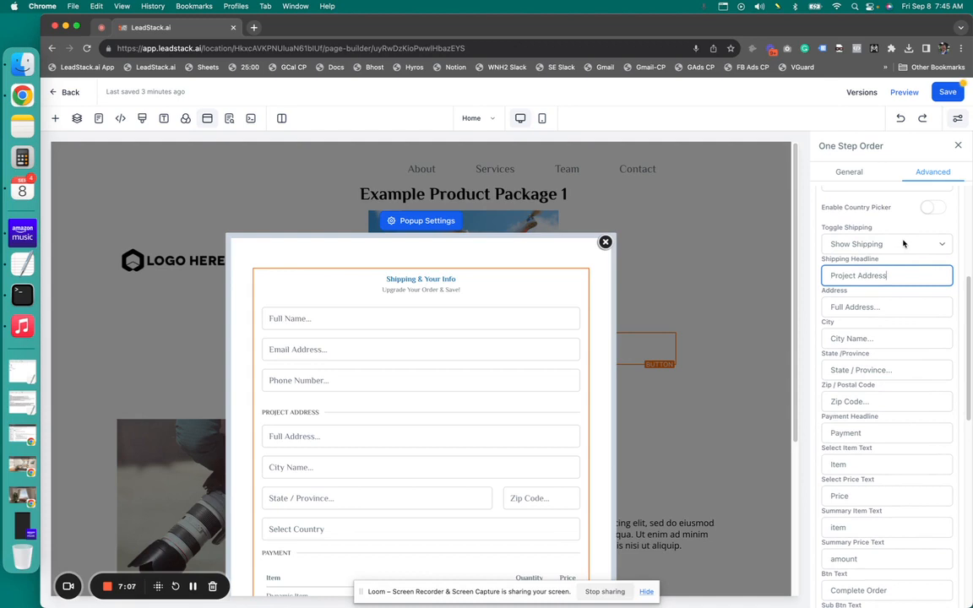
pyautogui.click(903, 244)
pyautogui.click(901, 259)
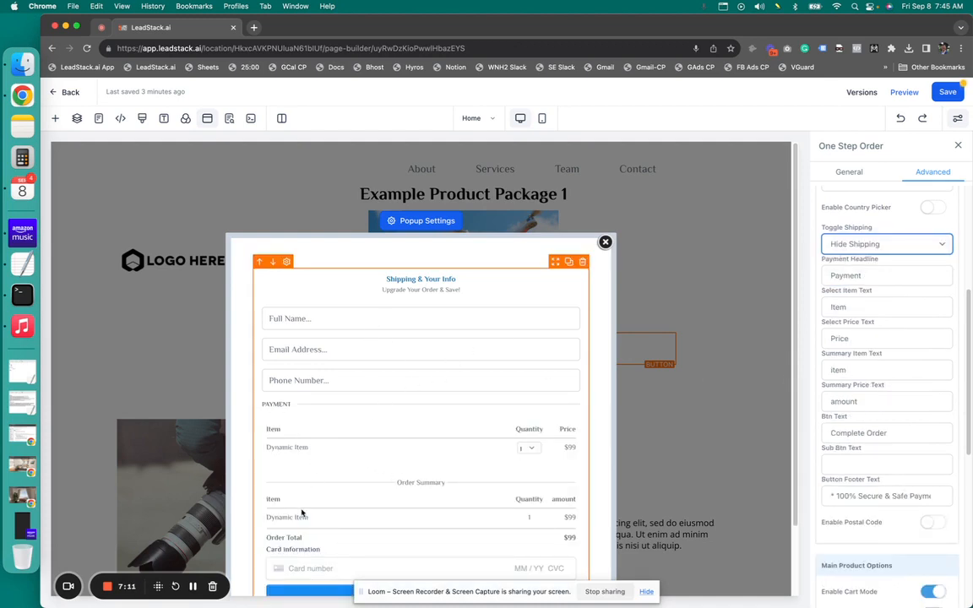
pyautogui.click(902, 244)
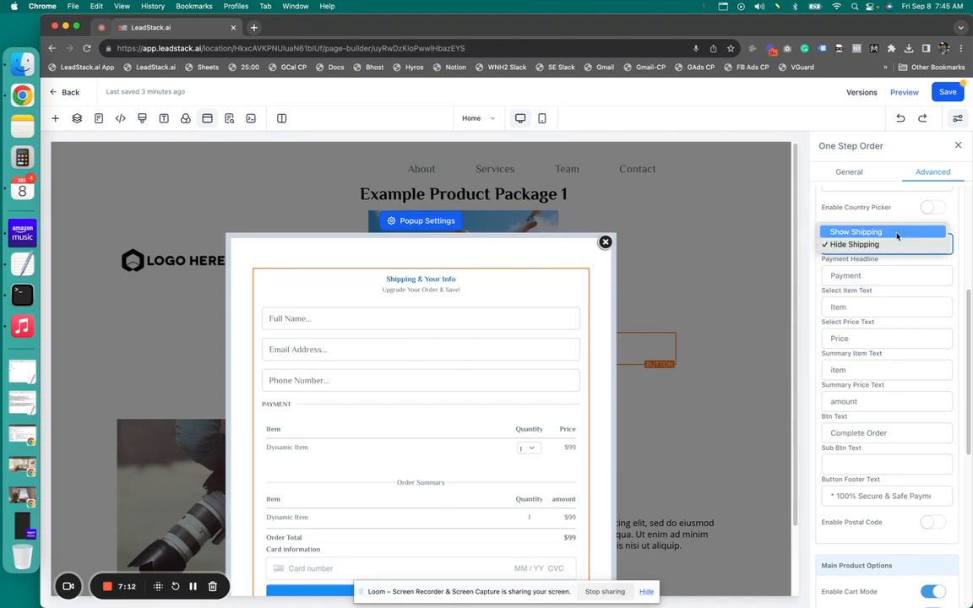
pyautogui.click(896, 231)
# - Examine the order form's payment labels, button text and main product options alongside the popup's payment section and order button
pyautogui.scroll(-1, 884, 387)
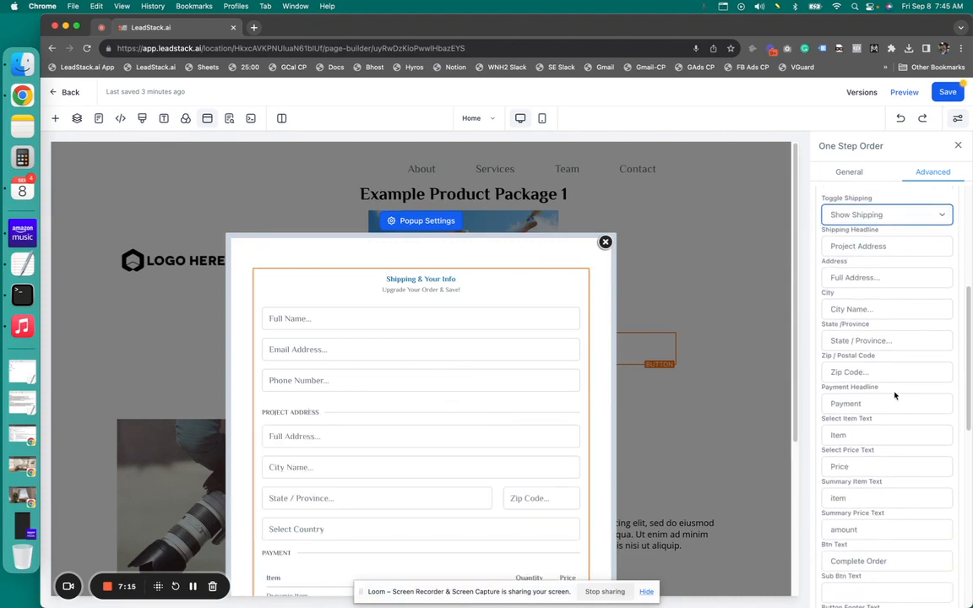
pyautogui.scroll(-4, 853, 404)
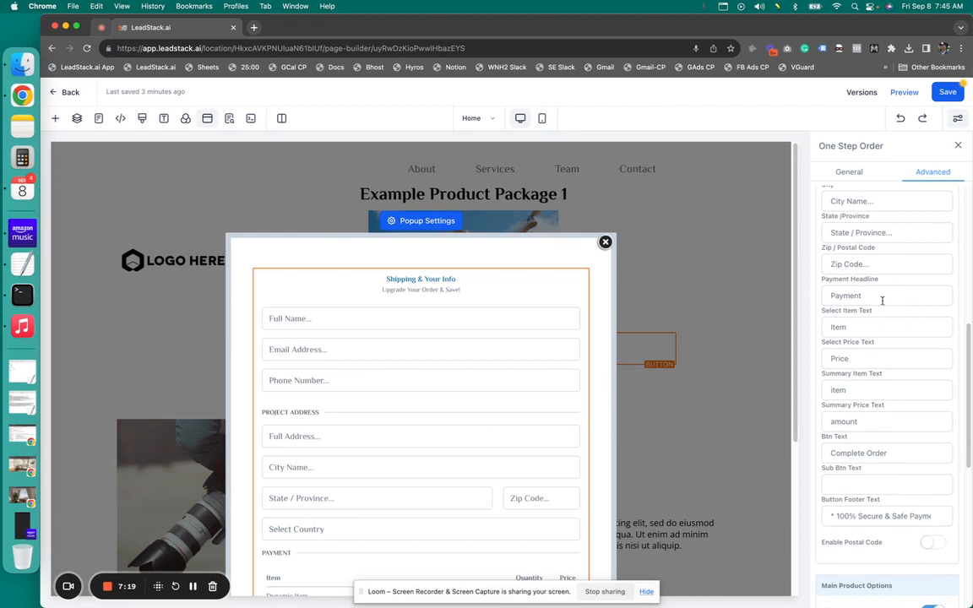
pyautogui.scroll(-3, 493, 566)
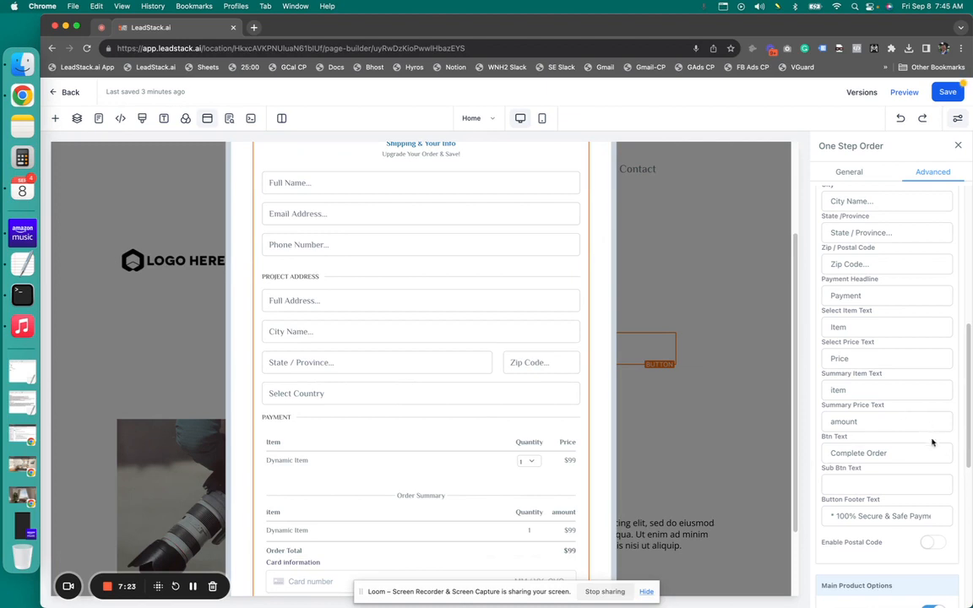
pyautogui.scroll(-2, 533, 473)
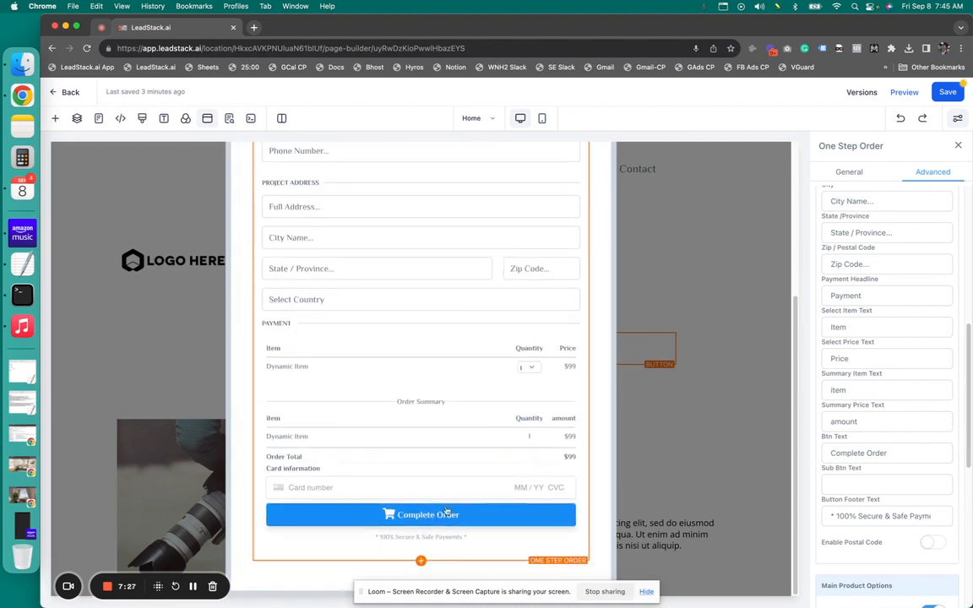
pyautogui.doubleClick(870, 453)
pyautogui.press('super+a')
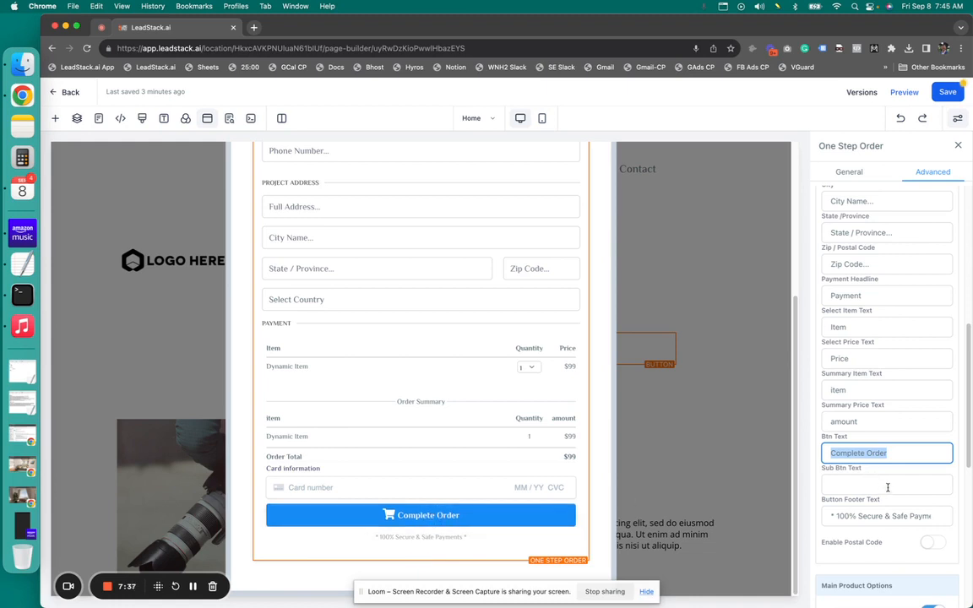
pyautogui.scroll(-4, 883, 439)
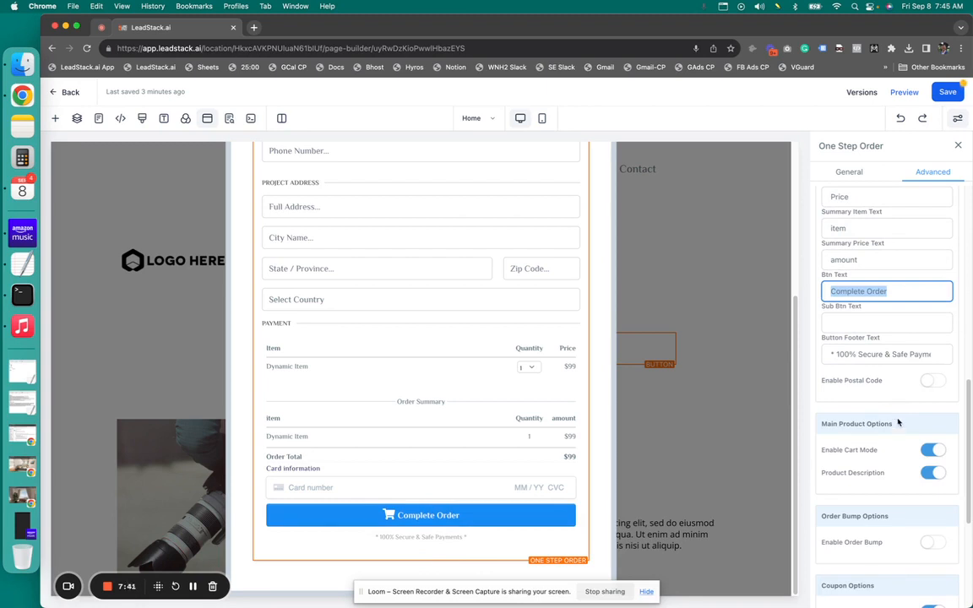
pyautogui.scroll(10, 909, 404)
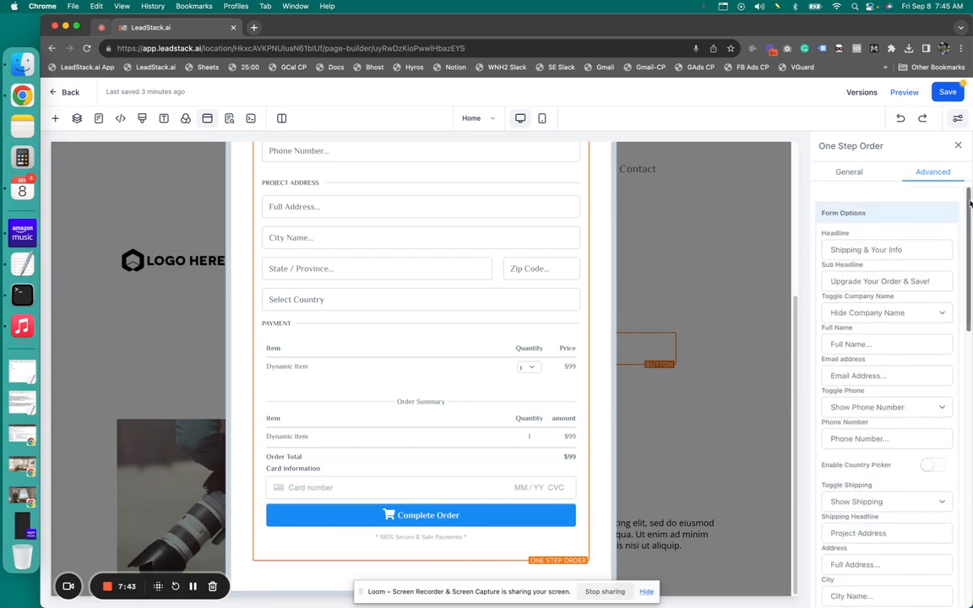
# - Save the funnel page and open its preview in a separate browser tab
pyautogui.click(958, 119)
pyautogui.click(948, 92)
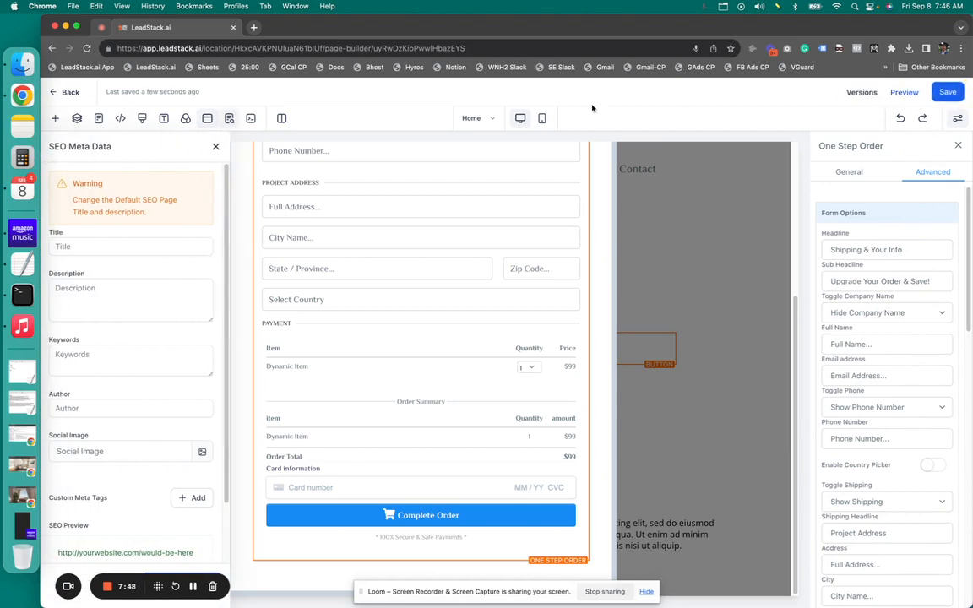
pyautogui.click(903, 93)
pyautogui.click(176, 28)
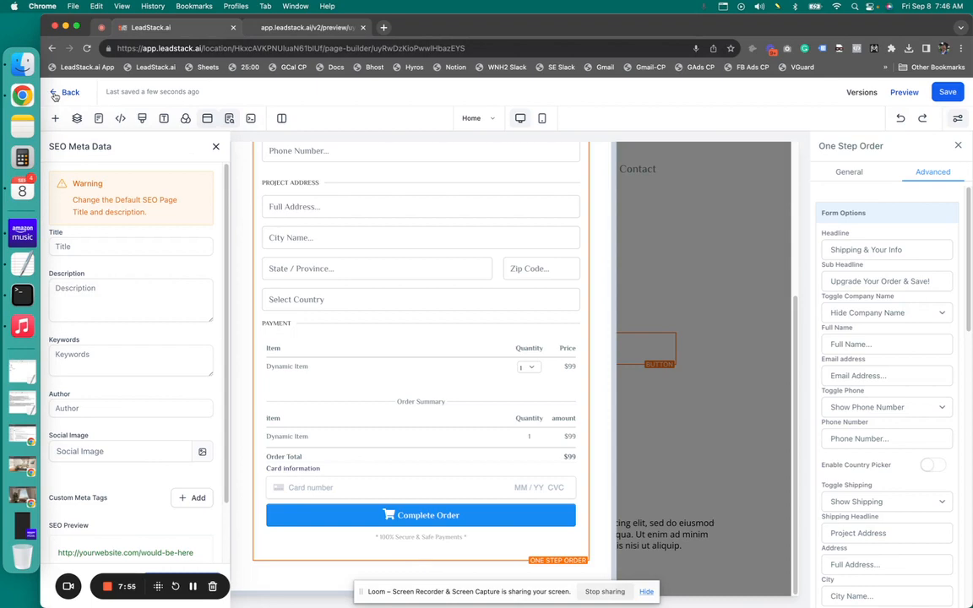
pyautogui.click(287, 27)
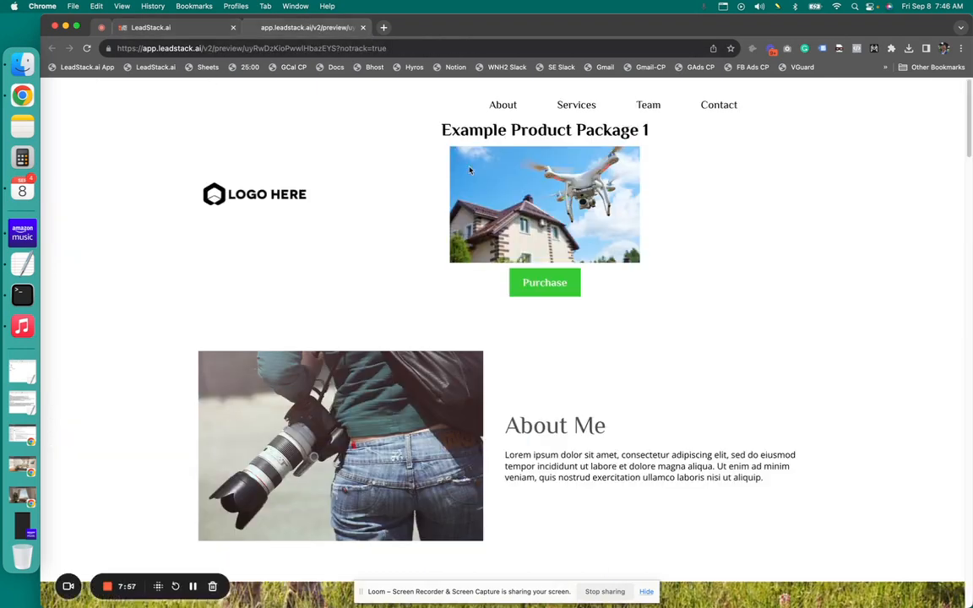
# - Test the Purchase button in the preview and review the popup order form's contact, project address and payment sections
pyautogui.click(559, 283)
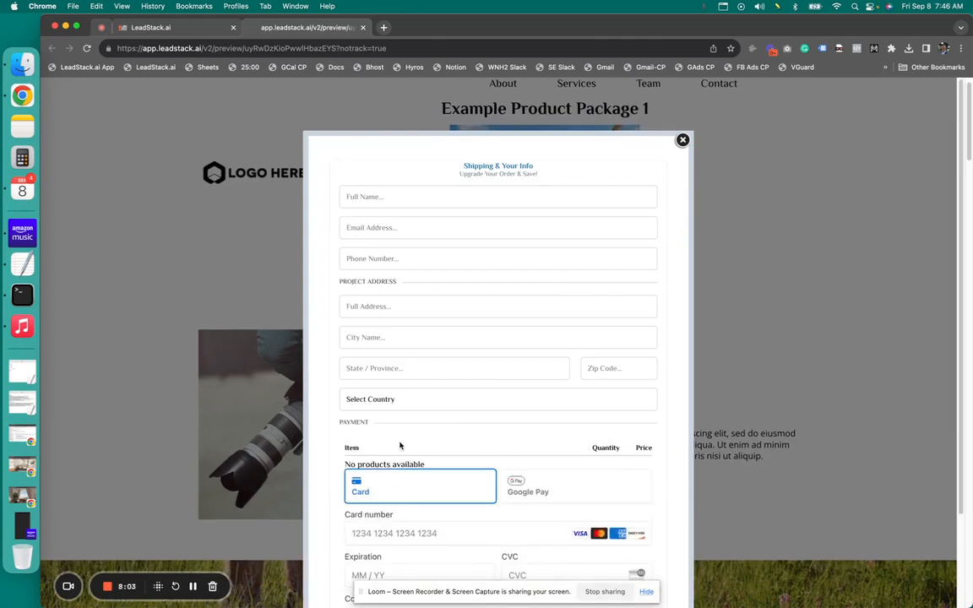
pyautogui.scroll(-1, 400, 445)
pyautogui.scroll(-5, 400, 445)
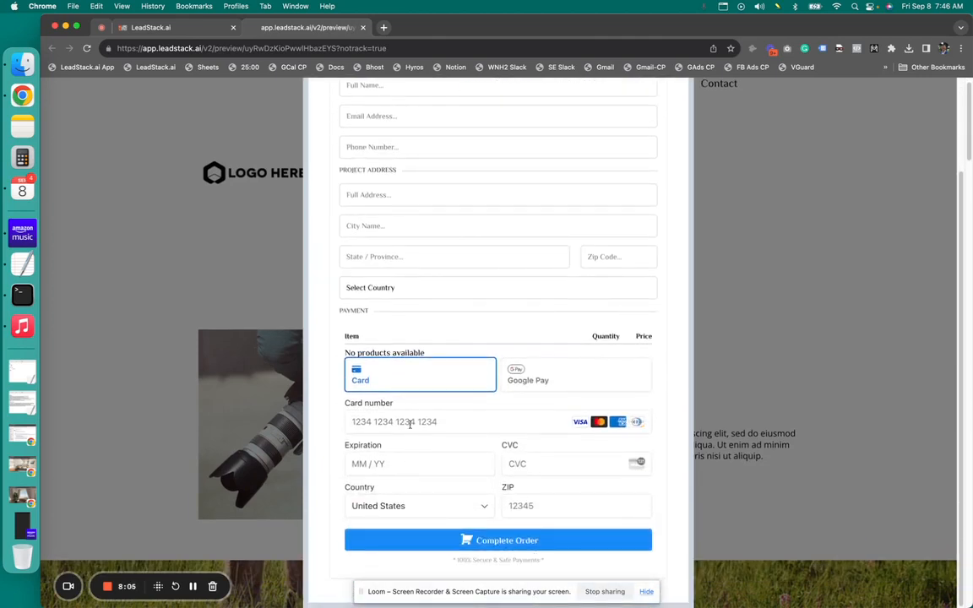
pyautogui.scroll(6, 471, 451)
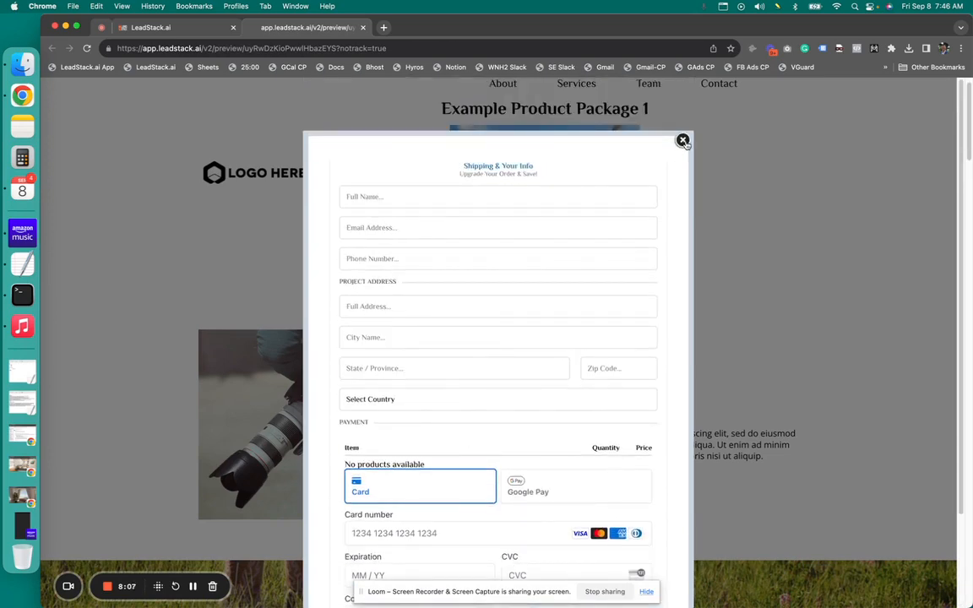
pyautogui.click(618, 129)
pyautogui.moveTo(511, 108); pyautogui.dragTo(652, 124)
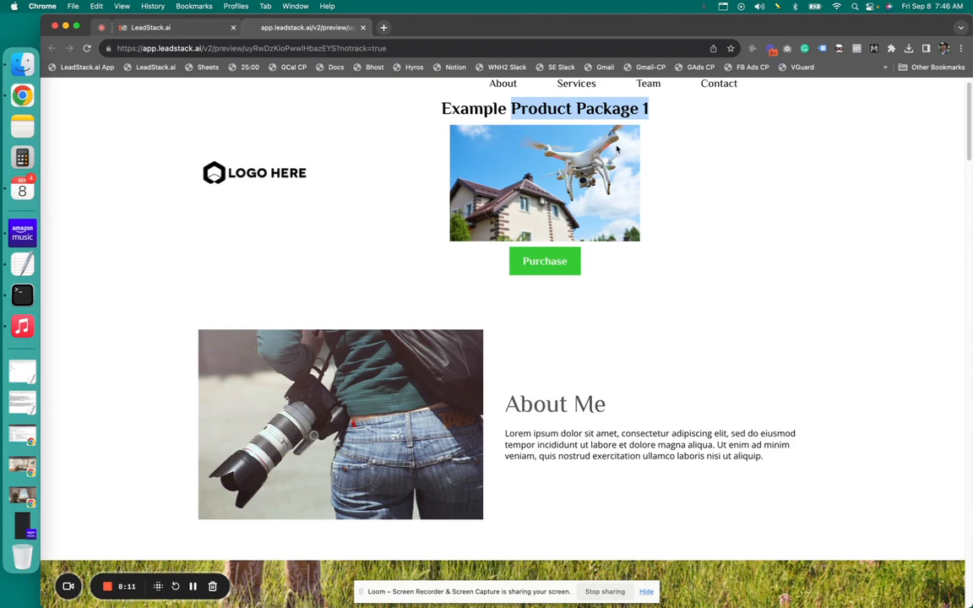
pyautogui.click(554, 166)
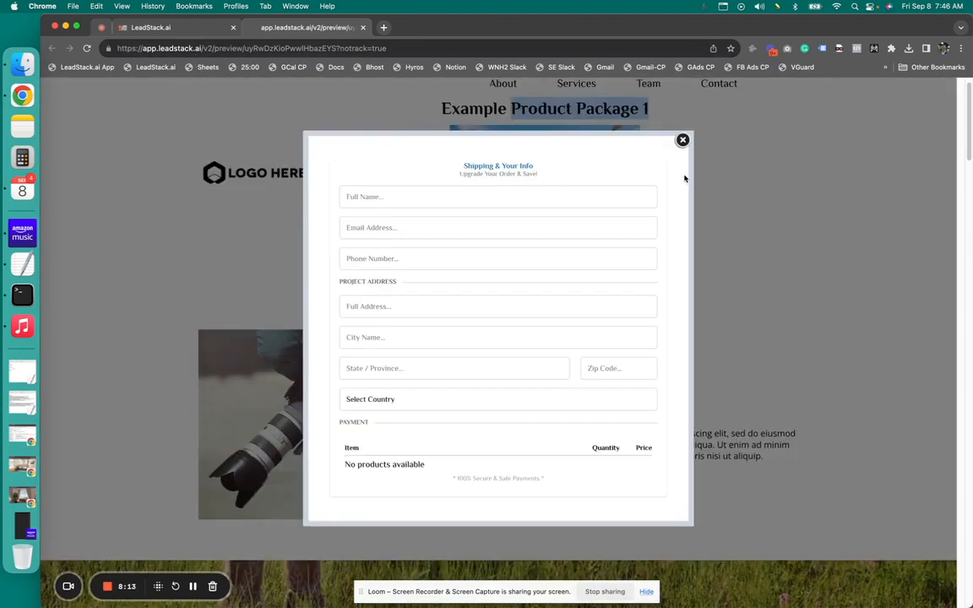
pyautogui.click(682, 139)
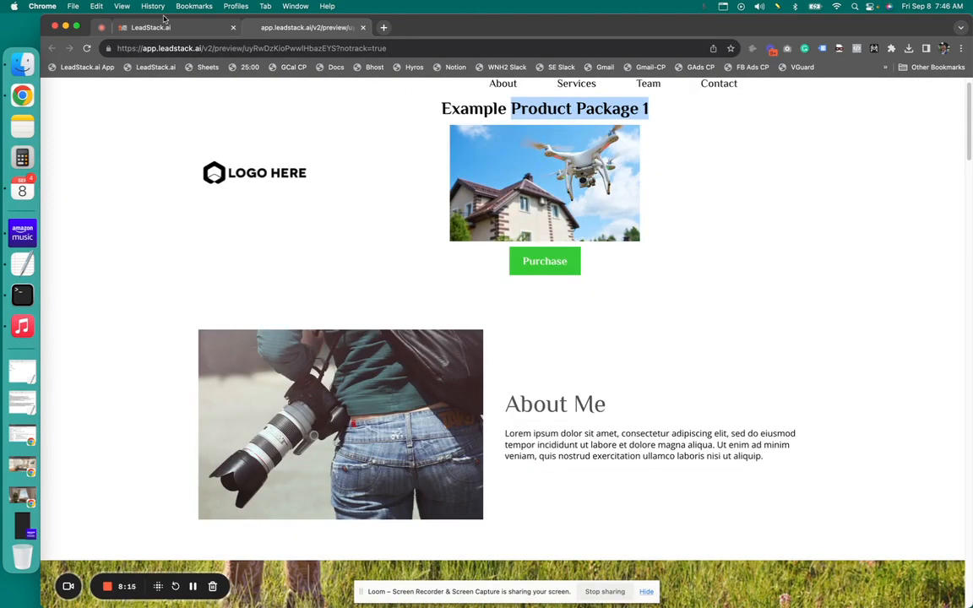
# - Leave the page editor and return to the overview of the funnel's Home step
pyautogui.click(163, 28)
pyautogui.click(308, 32)
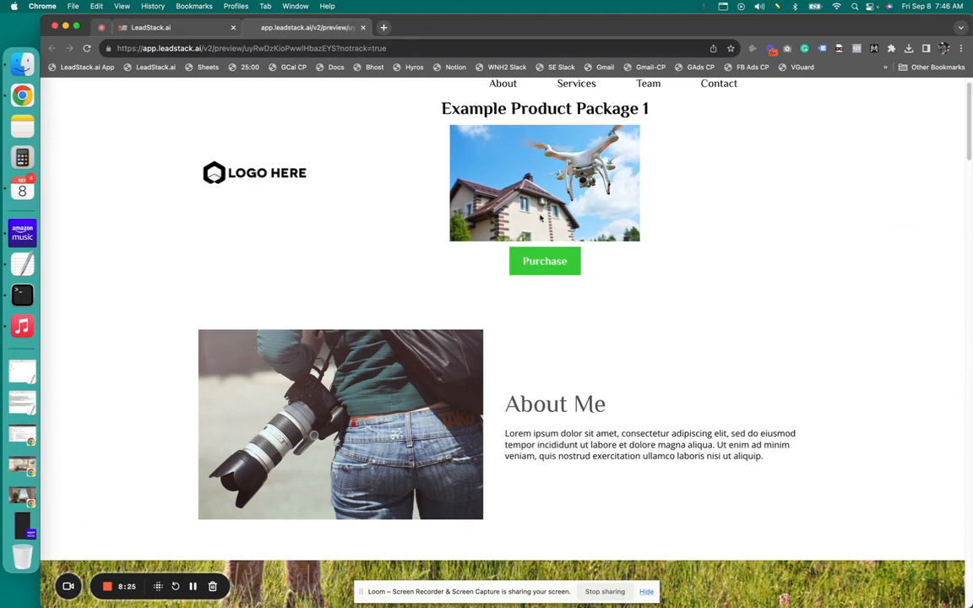
pyautogui.click(118, 27)
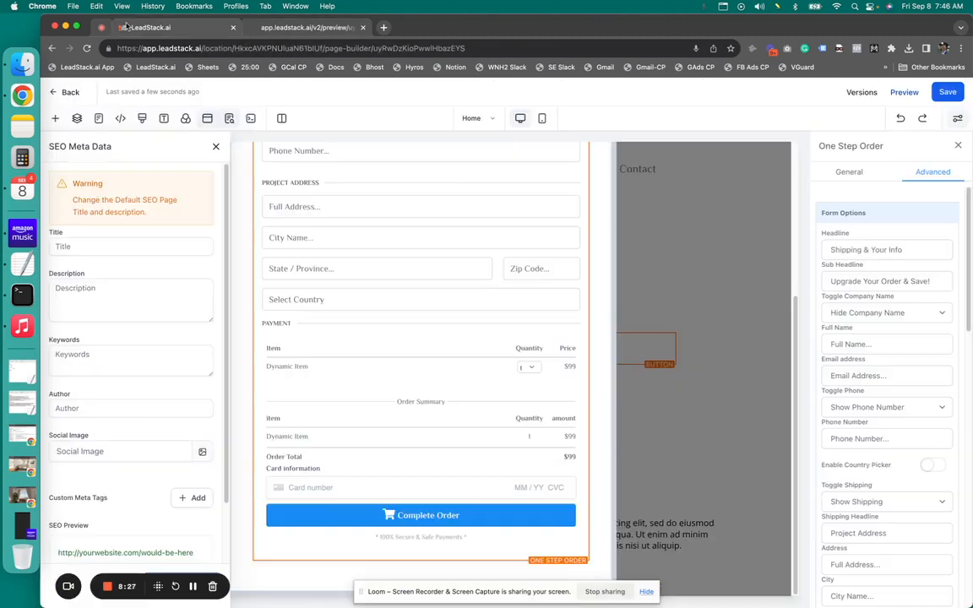
pyautogui.click(61, 92)
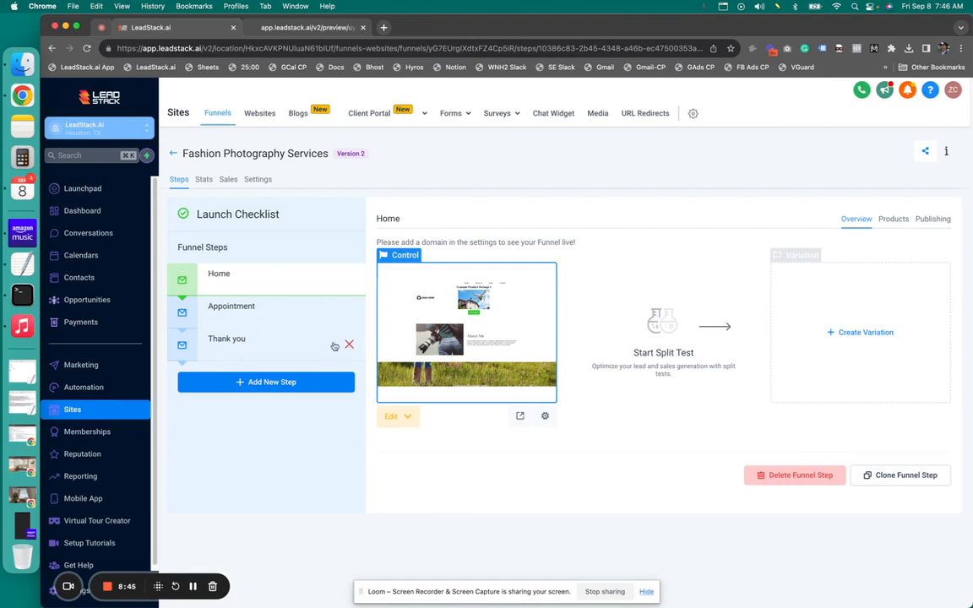
# - Add the product "test 2" with the "test pricing" price to the Home step and save it
pyautogui.click(894, 222)
pyautogui.click(893, 268)
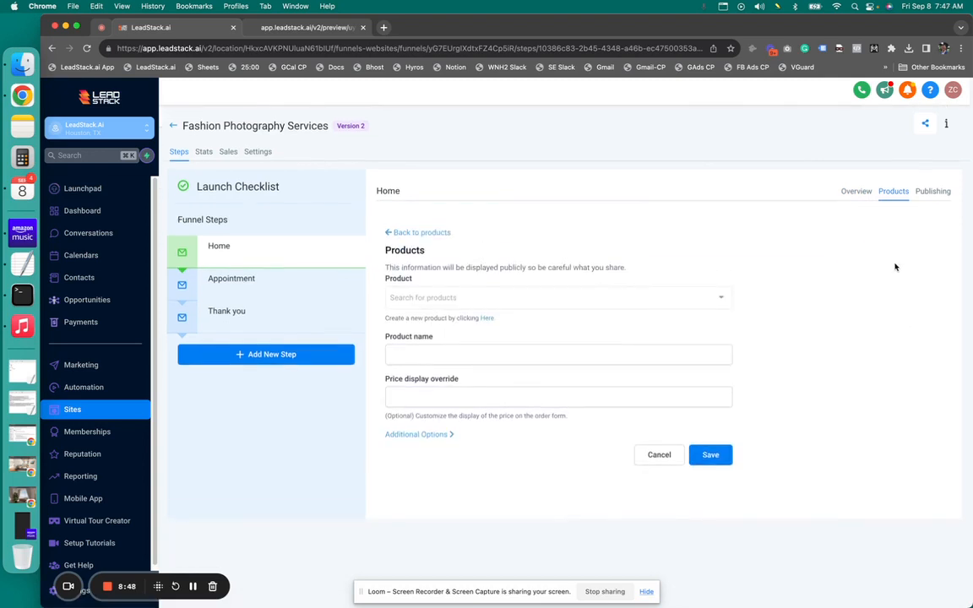
pyautogui.click(422, 302)
pyautogui.click(440, 325)
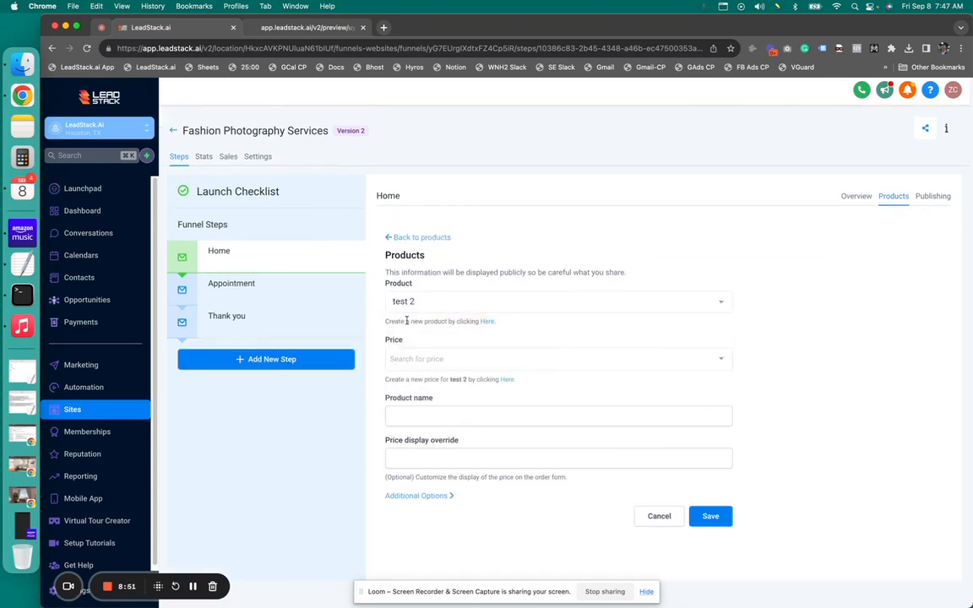
pyautogui.click(550, 357)
pyautogui.click(510, 385)
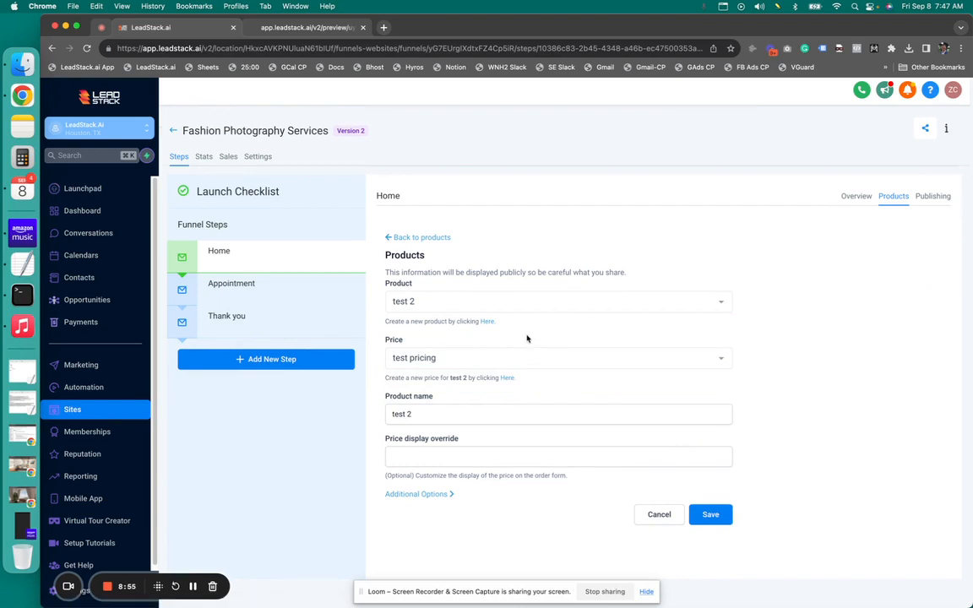
pyautogui.click(708, 515)
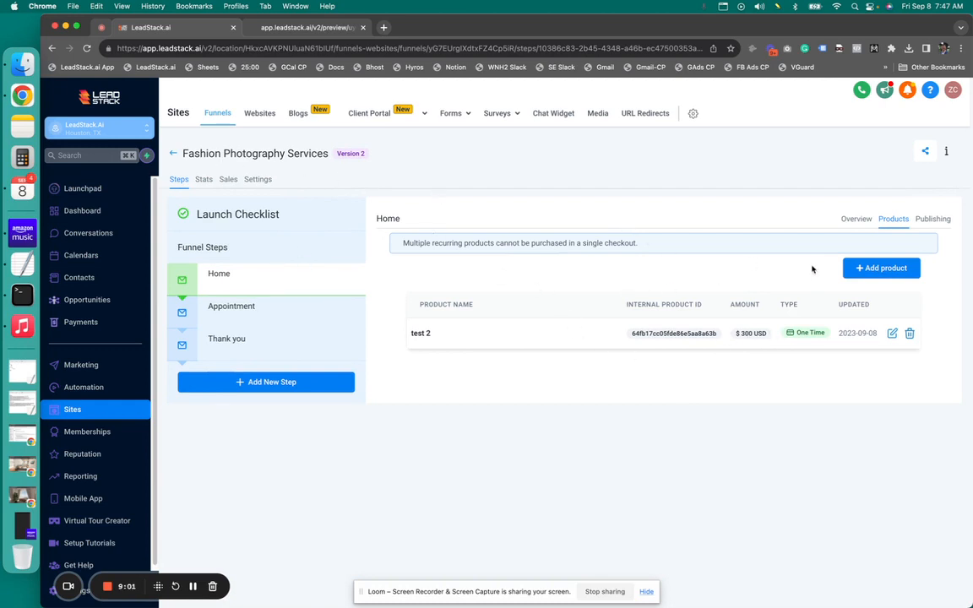
# - Reload the page preview and check the popup order form's product, order summary and card payment fields
pyautogui.click(855, 219)
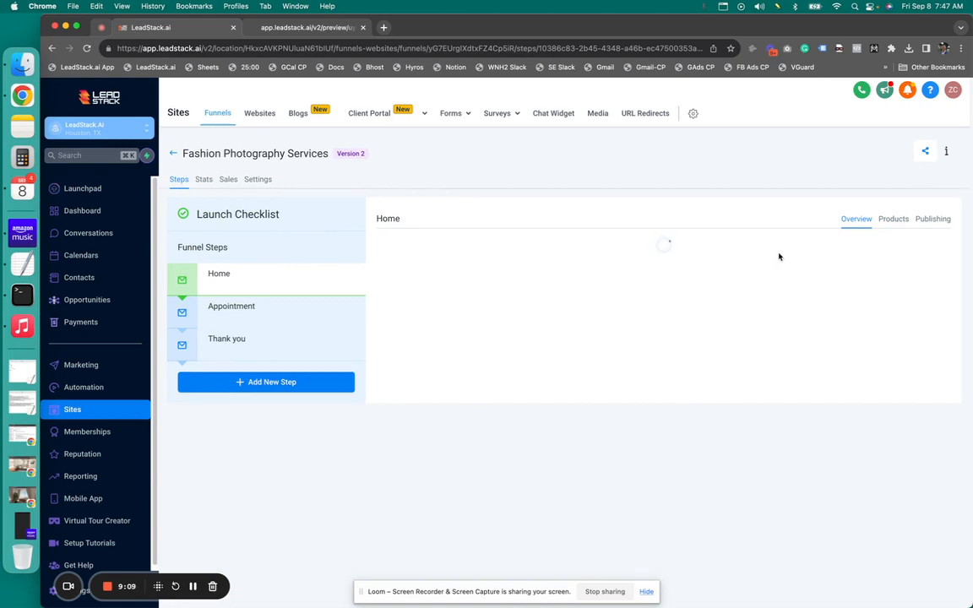
pyautogui.click(310, 29)
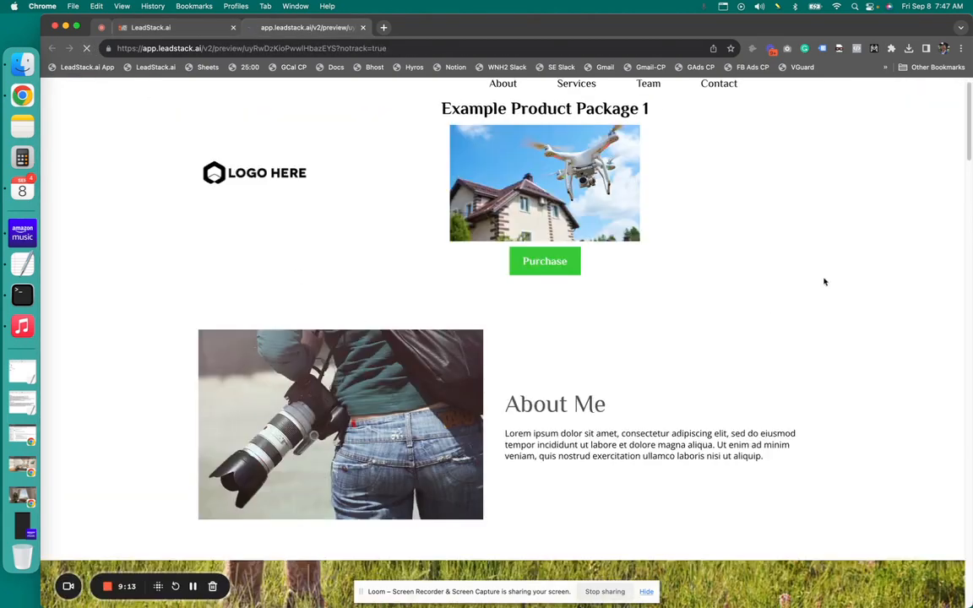
pyautogui.click(548, 282)
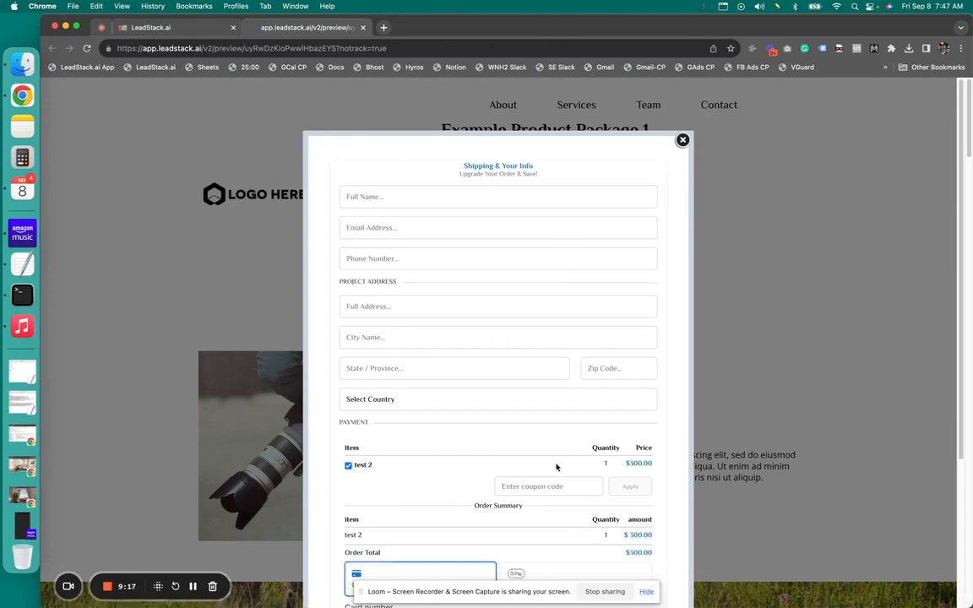
pyautogui.scroll(-3, 617, 463)
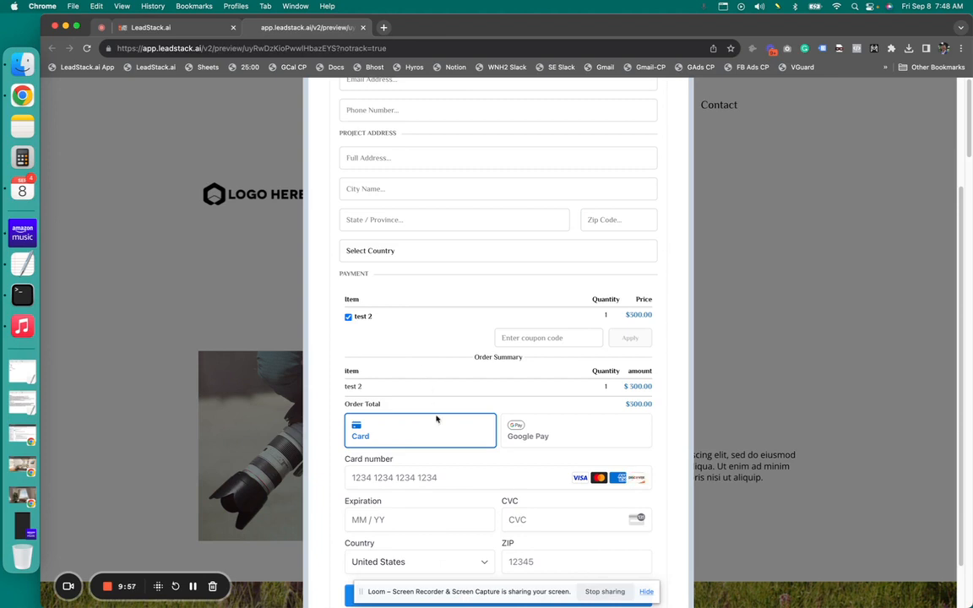
pyautogui.scroll(-1, 385, 316)
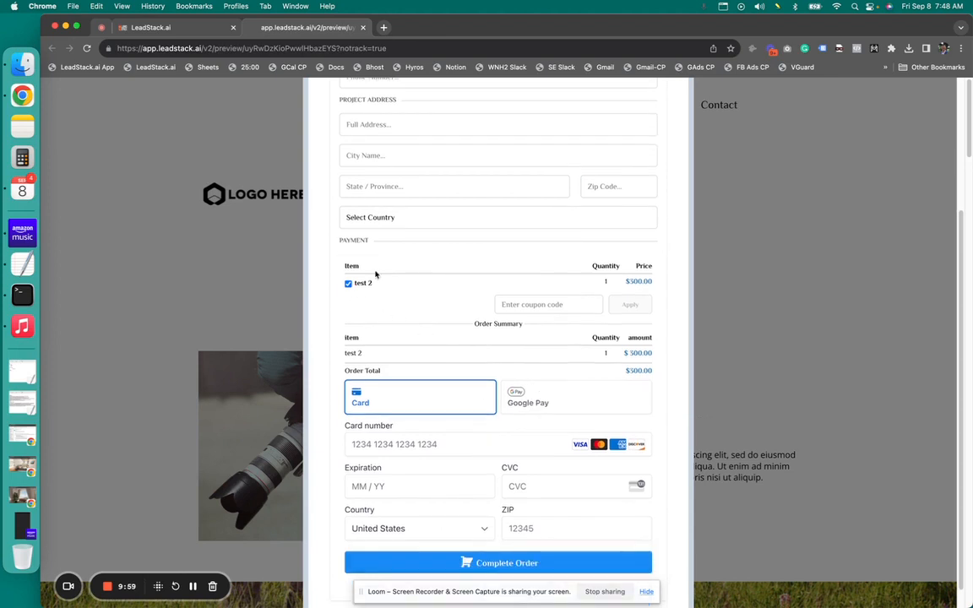
# - Autofill the popup order form with the saved contact details, clear the full address and shorten the city entry
pyautogui.scroll(5, 378, 275)
pyautogui.click(393, 201)
pyautogui.click(439, 224)
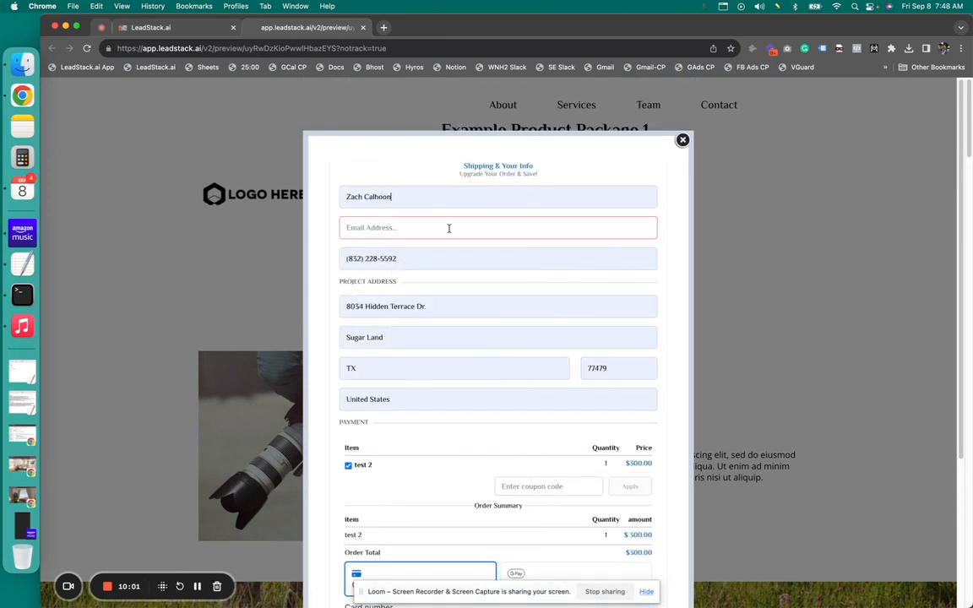
pyautogui.click(410, 304)
pyautogui.press('BackSpace')
pyautogui.scroll(-3, 419, 300)
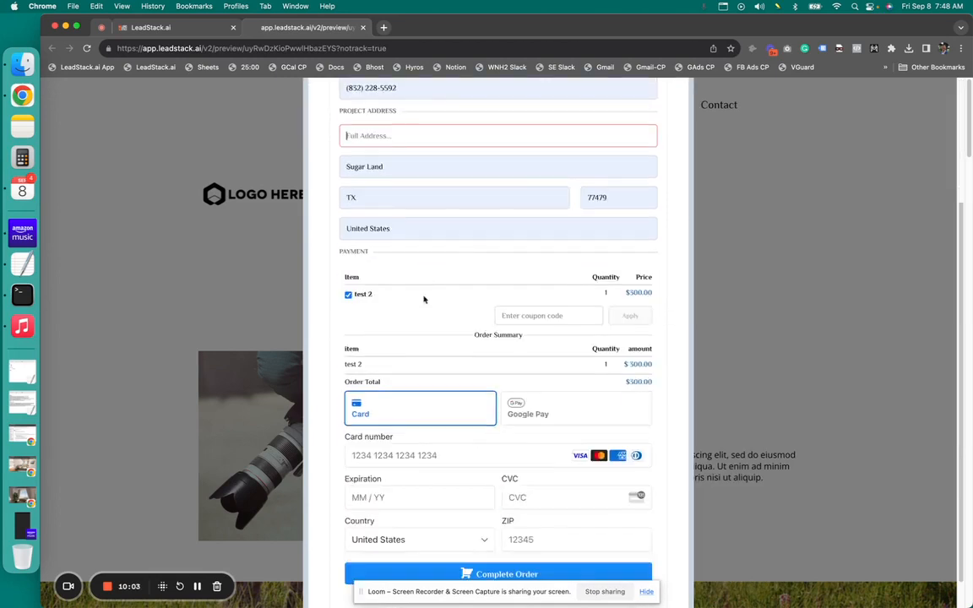
pyautogui.doubleClick(413, 165)
pyautogui.press('BackSpace')
pyautogui.scroll(-1, 369, 278)
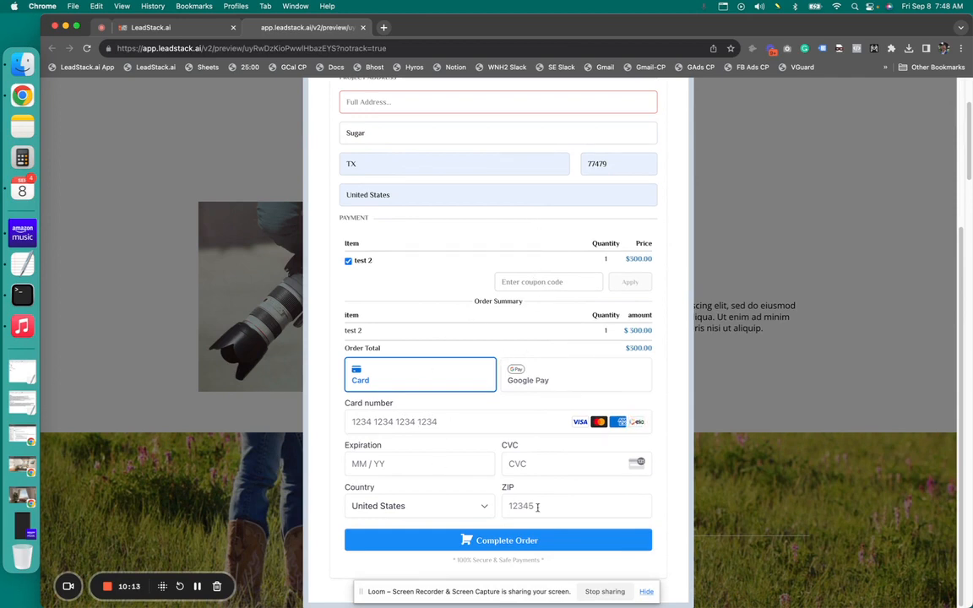
# - Review the order form's card payment and contact sections, and close the popup
pyautogui.scroll(-4, 642, 524)
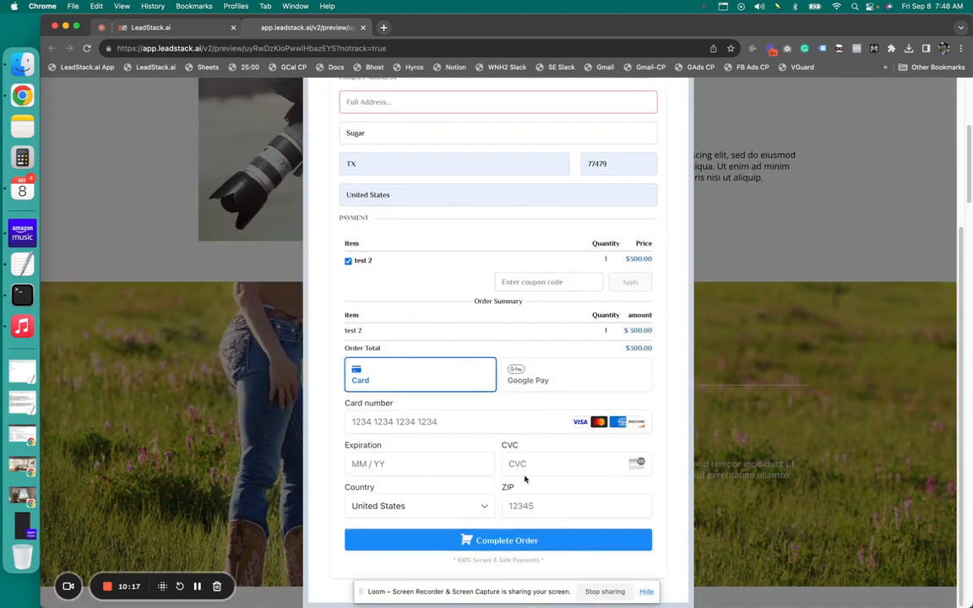
pyautogui.scroll(10, 484, 211)
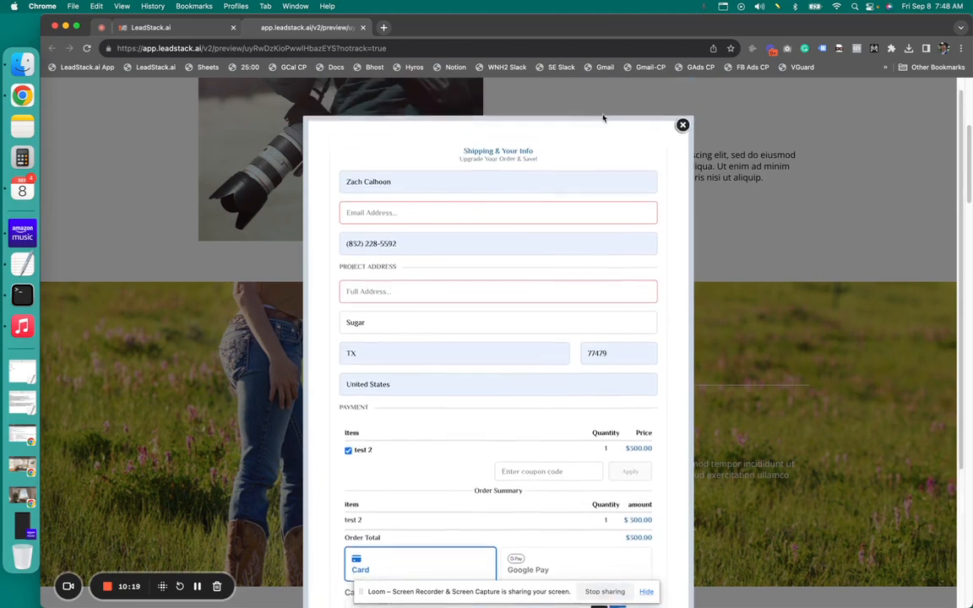
pyautogui.click(681, 131)
# - Return to the funnel's step list and move the Thank you step above the Appointment step
pyautogui.click(148, 28)
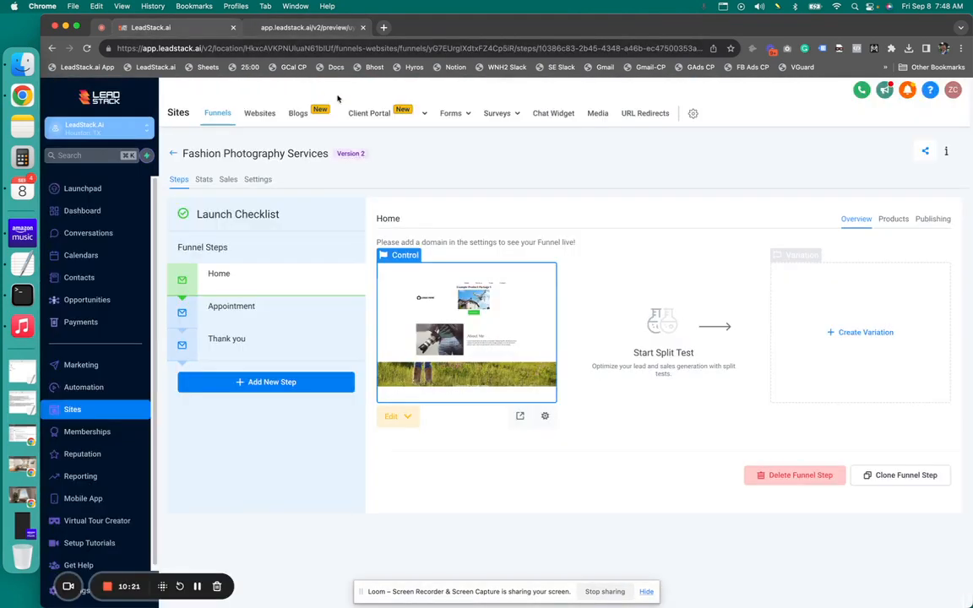
pyautogui.click(232, 320)
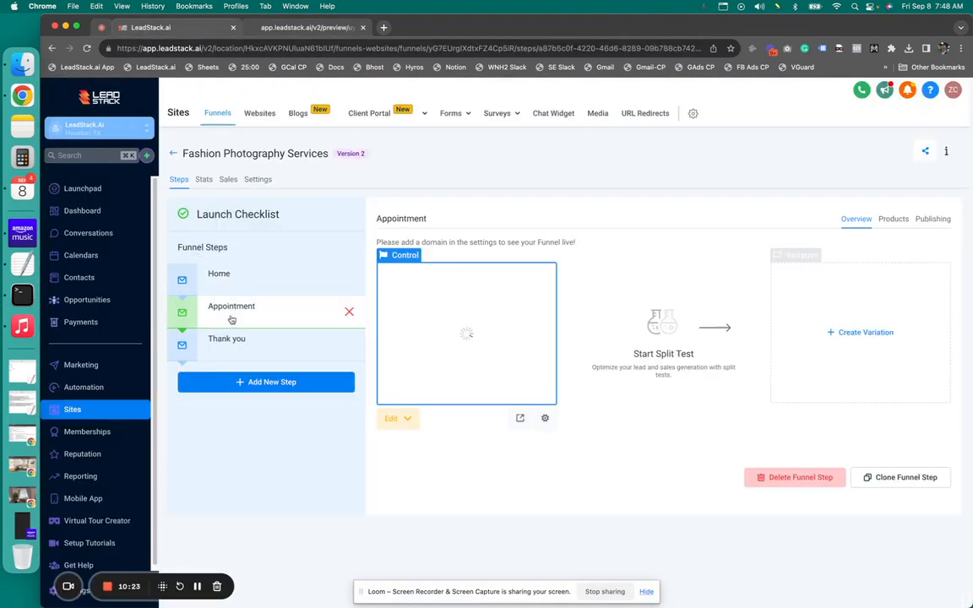
pyautogui.click(284, 345)
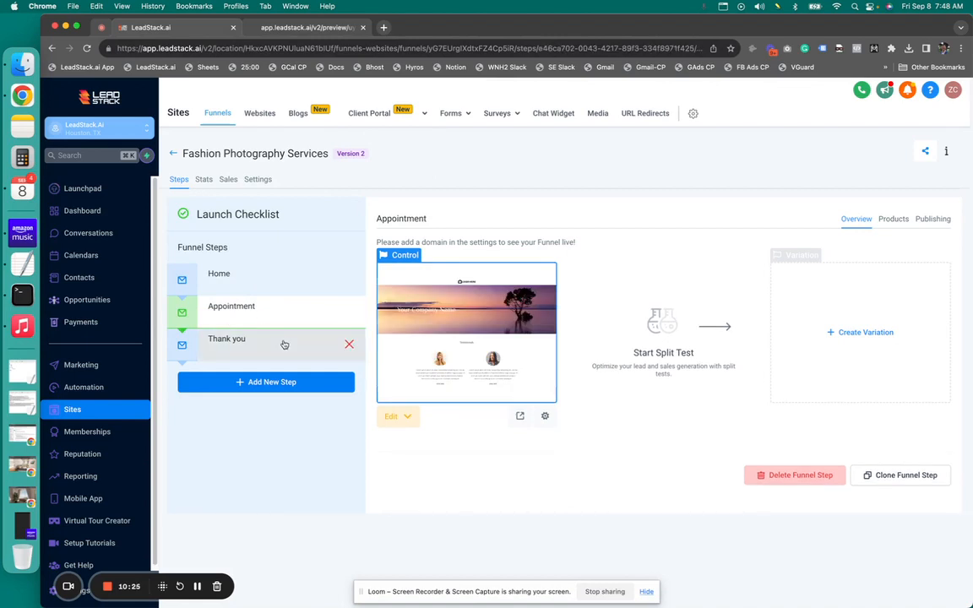
pyautogui.moveTo(184, 348); pyautogui.dragTo(183, 311)
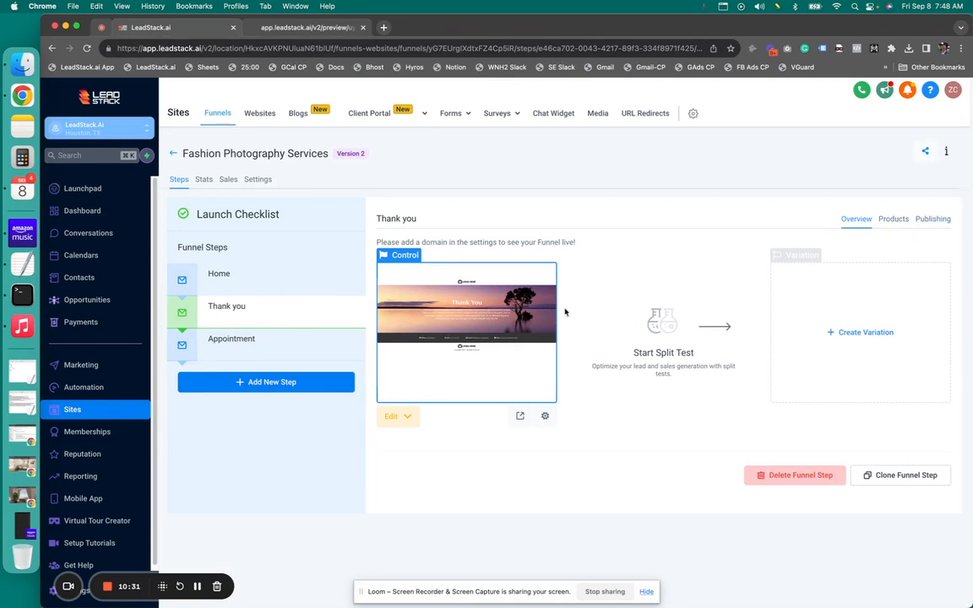
# - Preview the Thank you page and return to the overview of the Home step
pyautogui.click(519, 418)
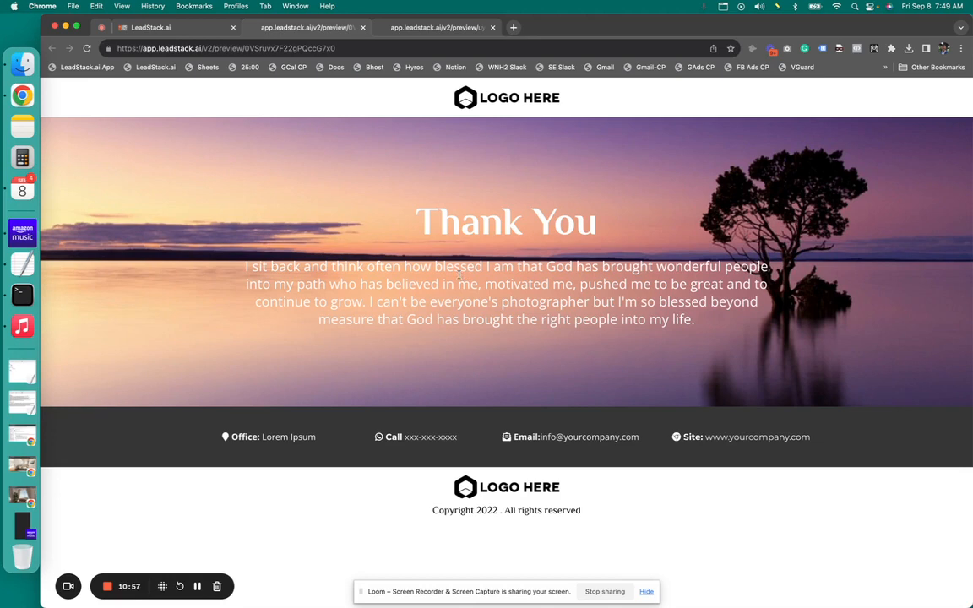
pyautogui.click(148, 28)
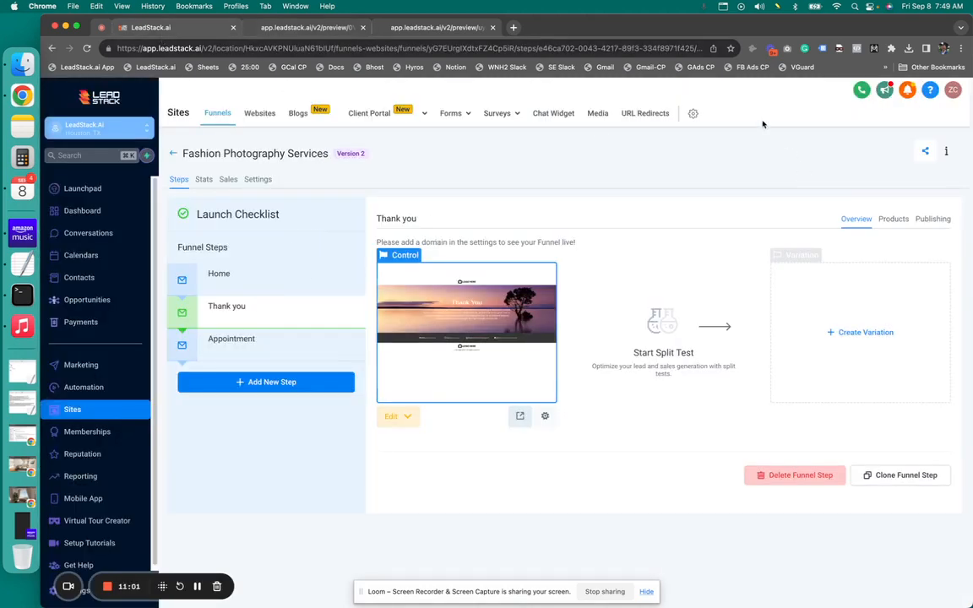
pyautogui.click(293, 281)
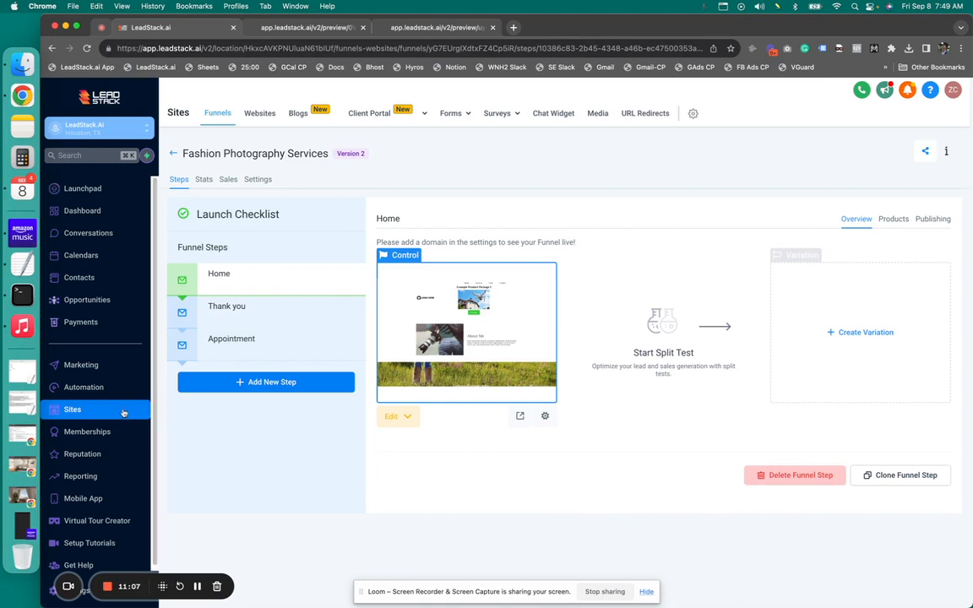
# - Look at the Payments area and reopen the Fashion Photography Services funnel
pyautogui.click(99, 323)
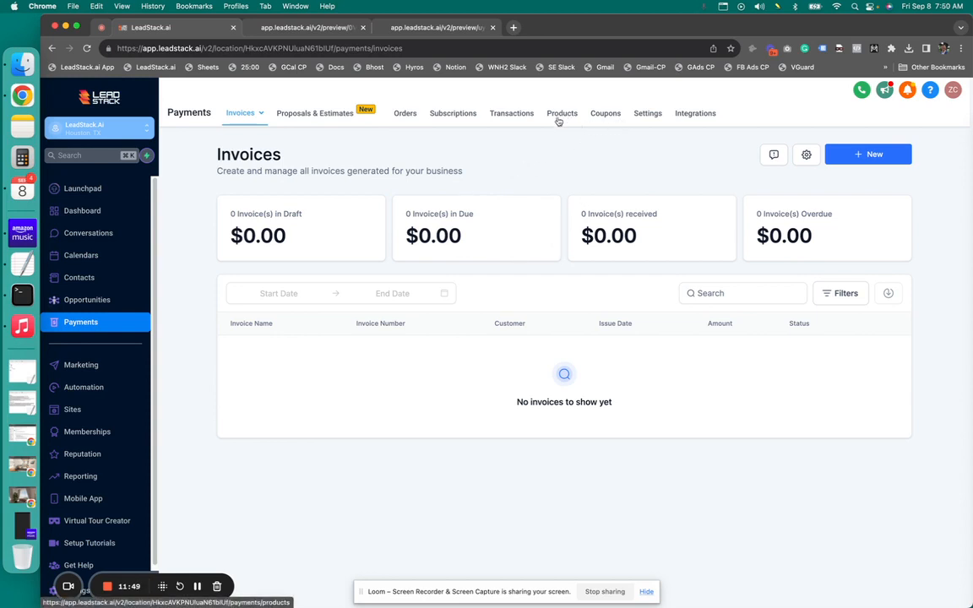
pyautogui.click(101, 409)
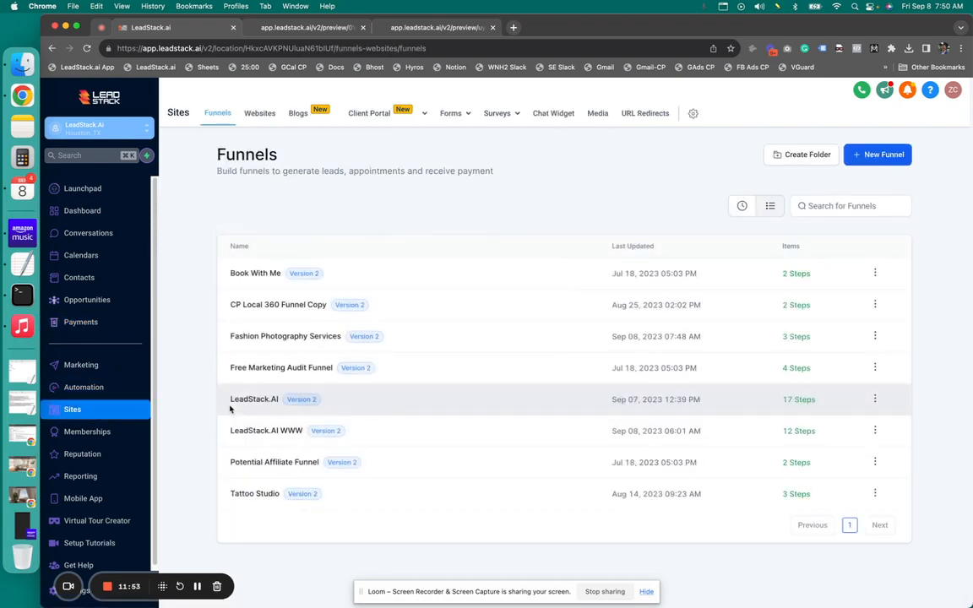
pyautogui.click(295, 336)
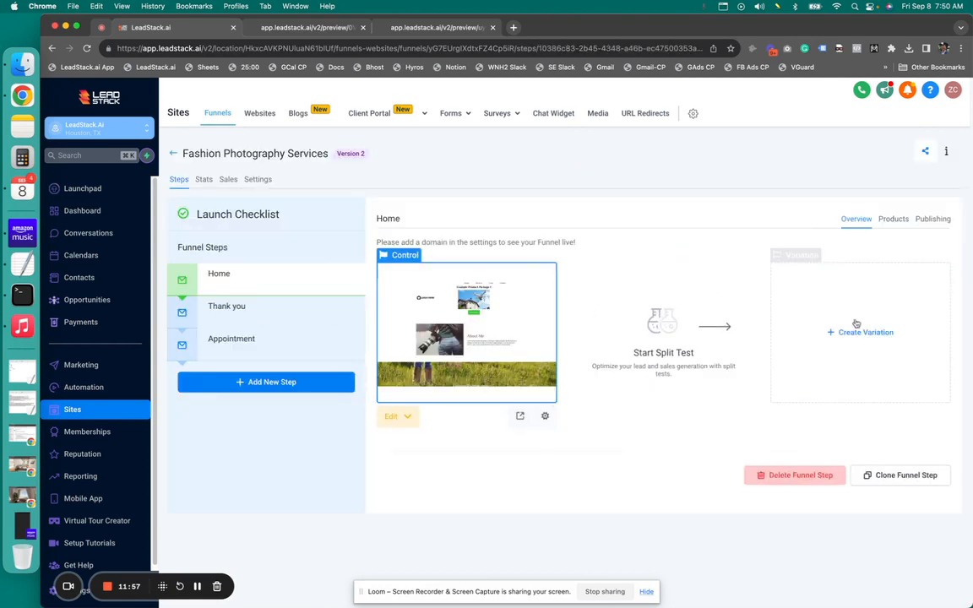
# - Preview the Home page, check the example product package, and review its popup order form from contact details through payment
pyautogui.click(519, 416)
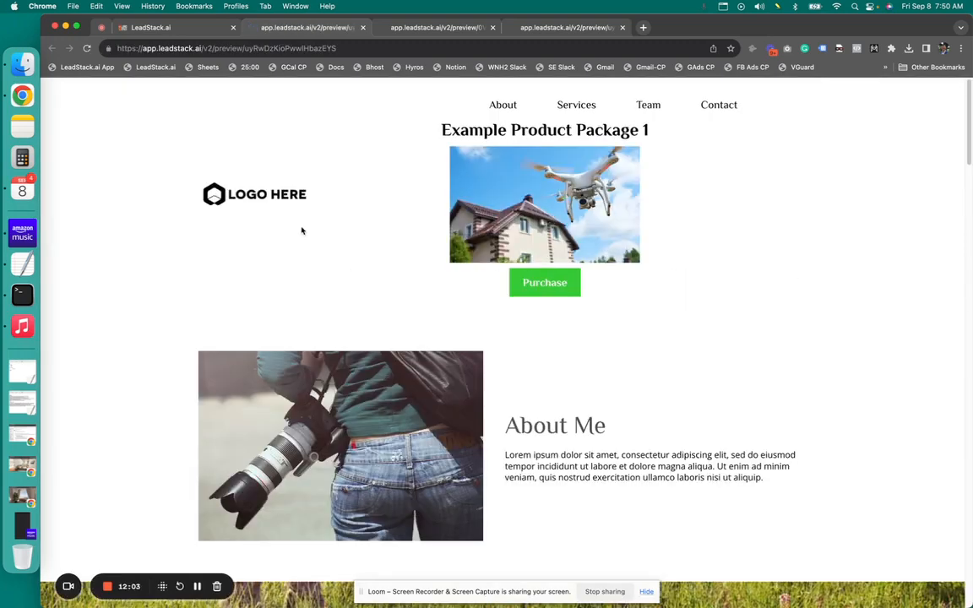
pyautogui.moveTo(468, 132); pyautogui.dragTo(637, 133)
pyautogui.click(635, 133)
pyautogui.click(540, 291)
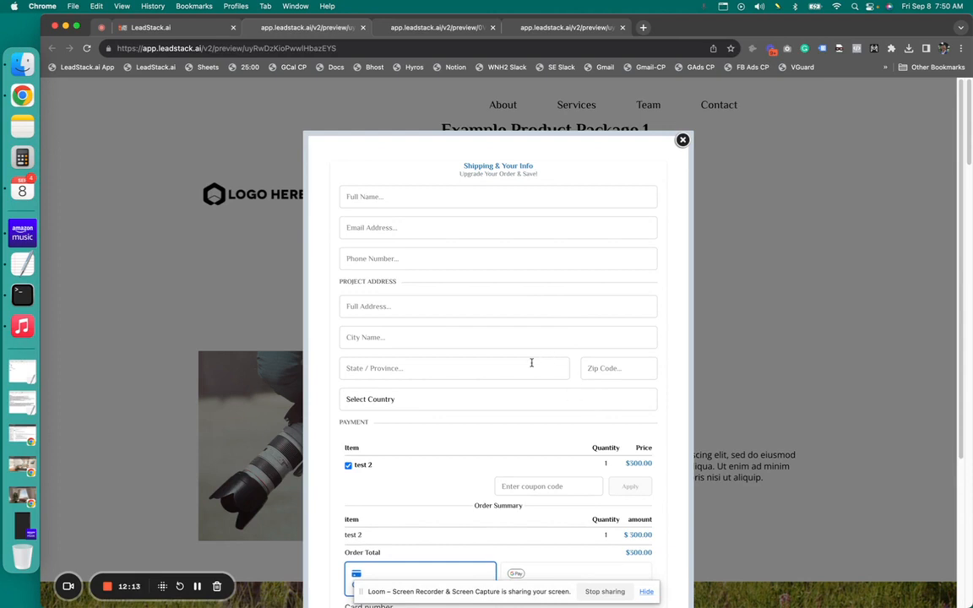
pyautogui.scroll(-5, 562, 338)
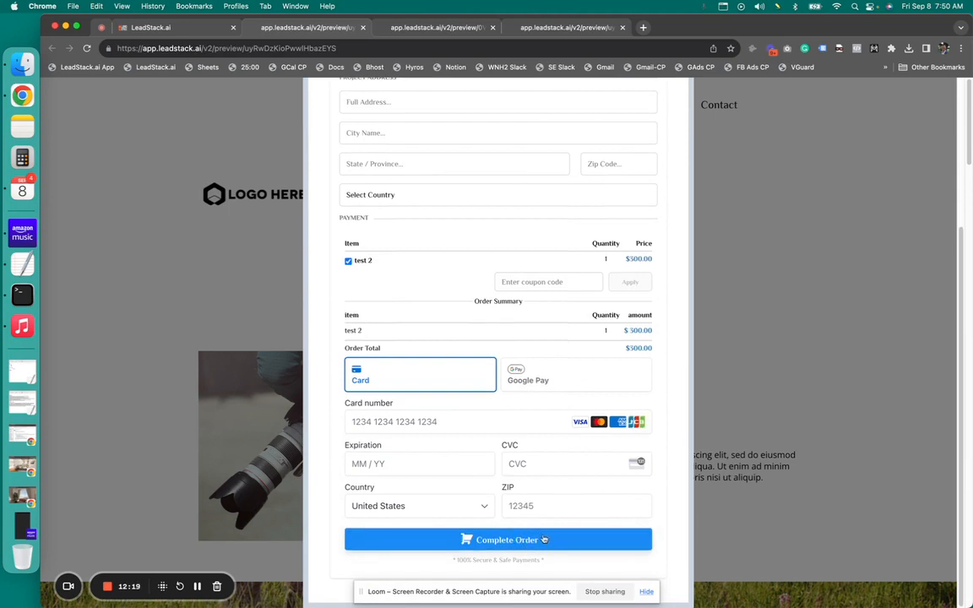
pyautogui.scroll(5, 549, 540)
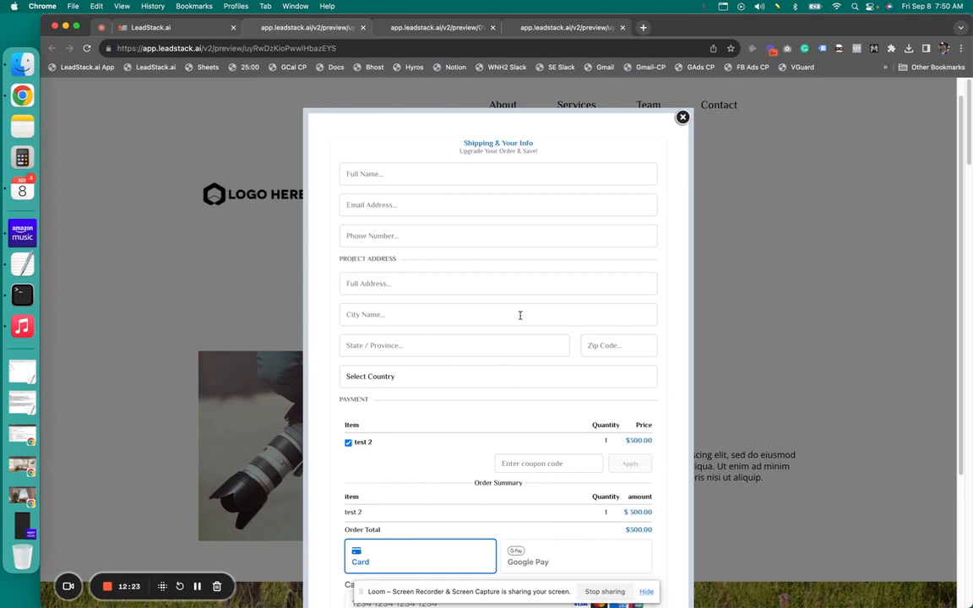
pyautogui.click(683, 118)
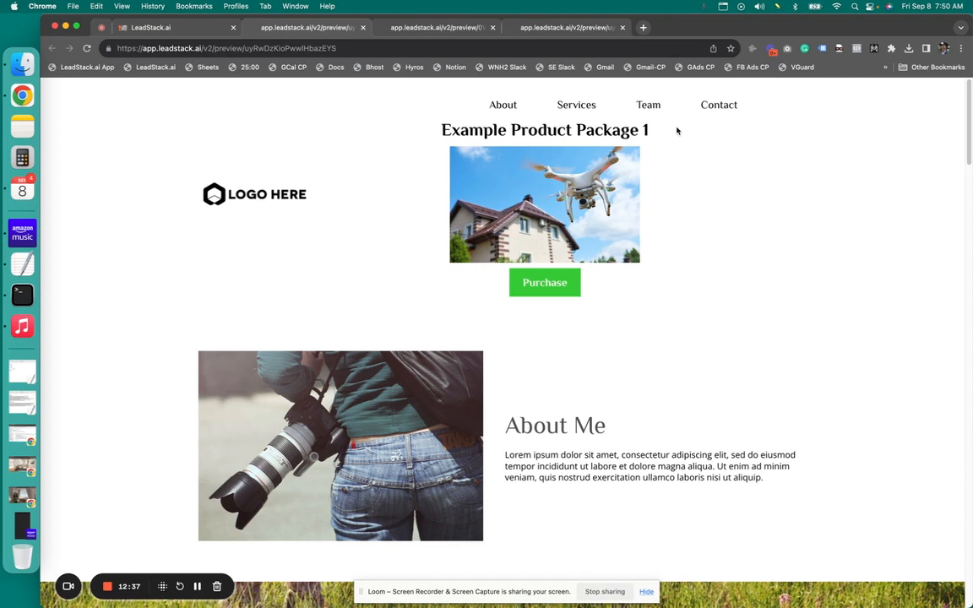
# - Test the Services navigation link in the preview, look through the services sections and return to the start of the page
pyautogui.click(652, 100)
pyautogui.click(683, 142)
pyautogui.moveTo(512, 130); pyautogui.dragTo(671, 133)
pyautogui.click(669, 132)
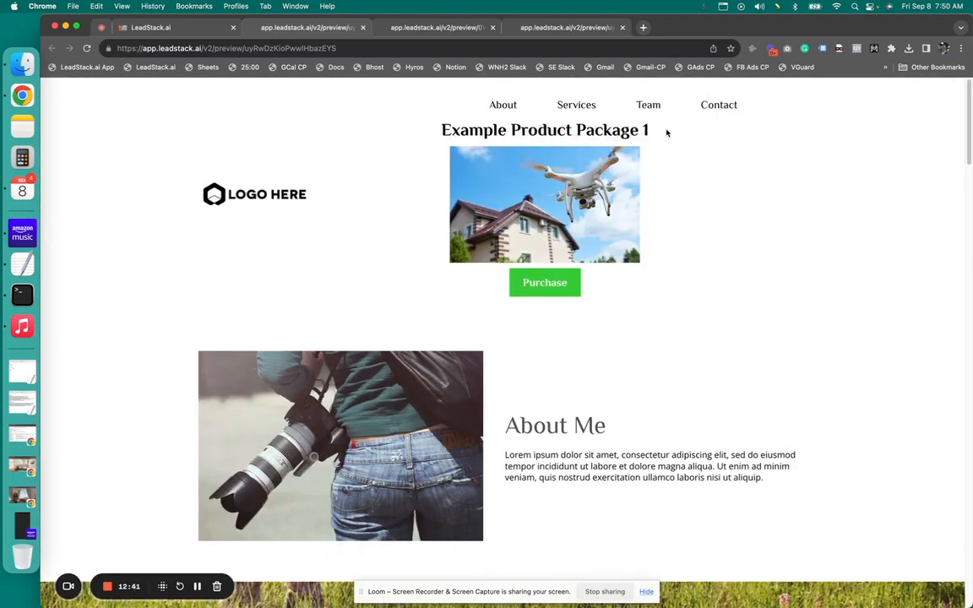
pyautogui.click(578, 106)
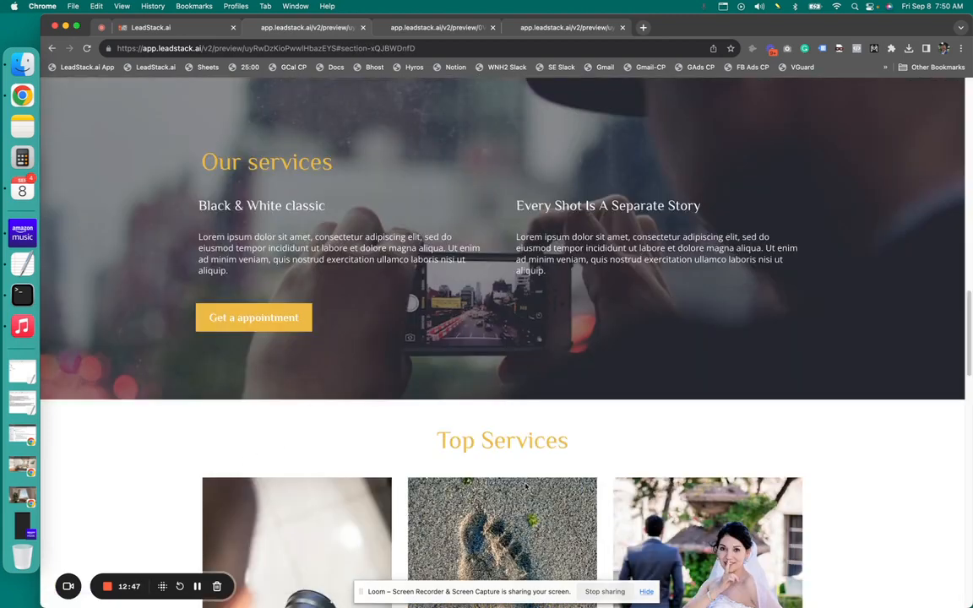
pyautogui.scroll(-5, 571, 353)
pyautogui.scroll(15, 570, 353)
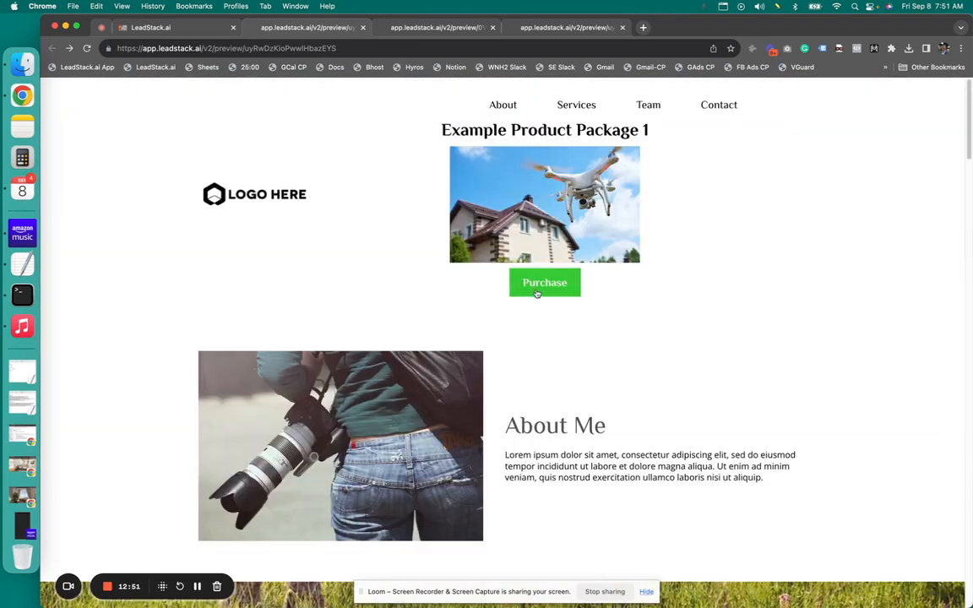
# - Review the Purchase button's popup order form again, close it and inspect the example product package block
pyautogui.click(542, 293)
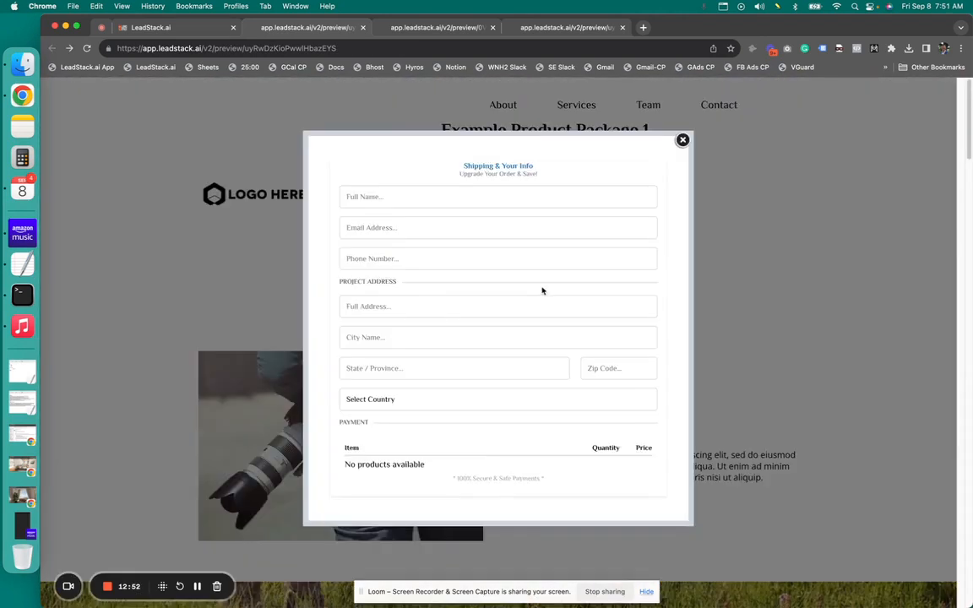
pyautogui.click(406, 198)
pyautogui.scroll(-5, 450, 445)
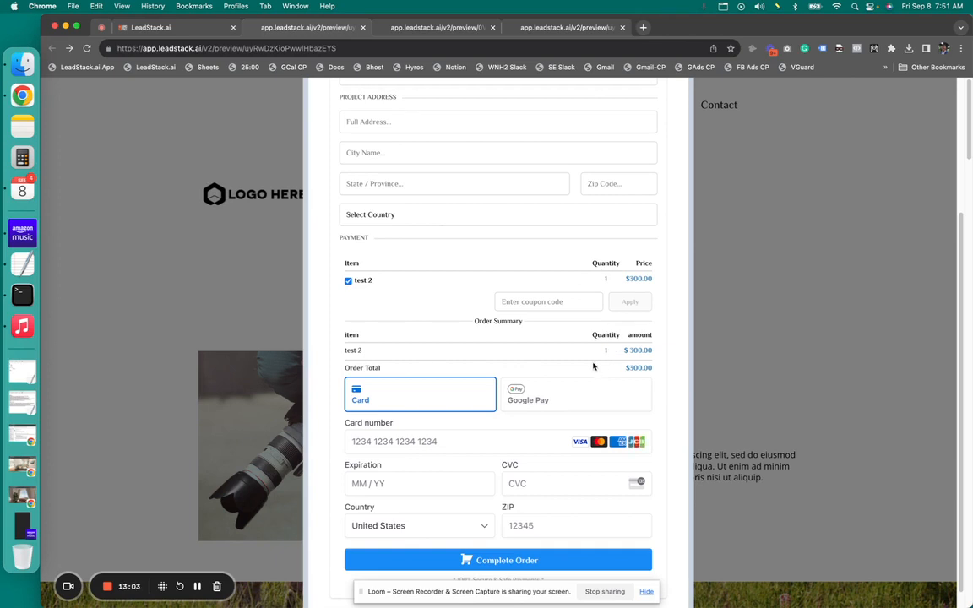
pyautogui.scroll(5, 596, 366)
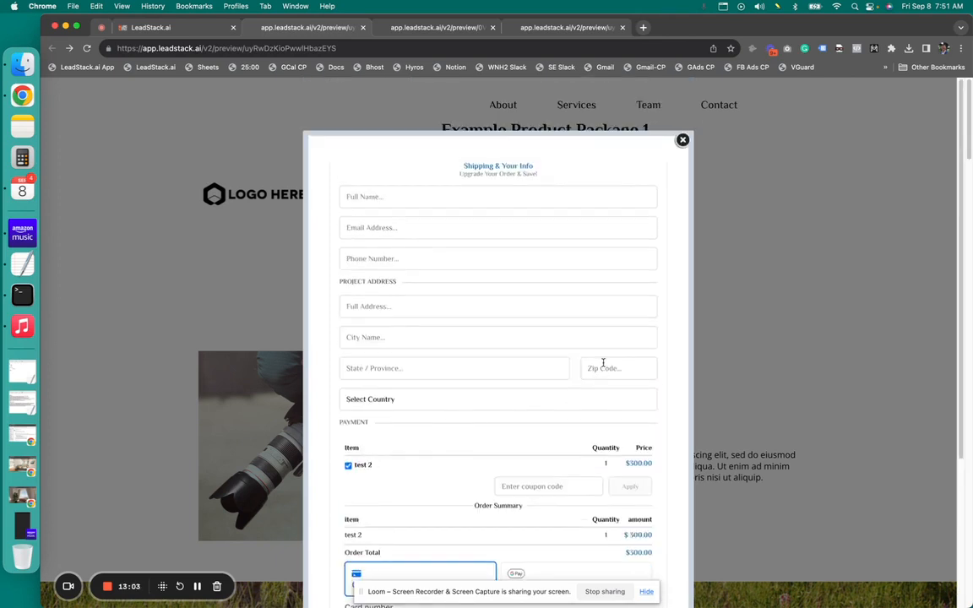
pyautogui.click(683, 141)
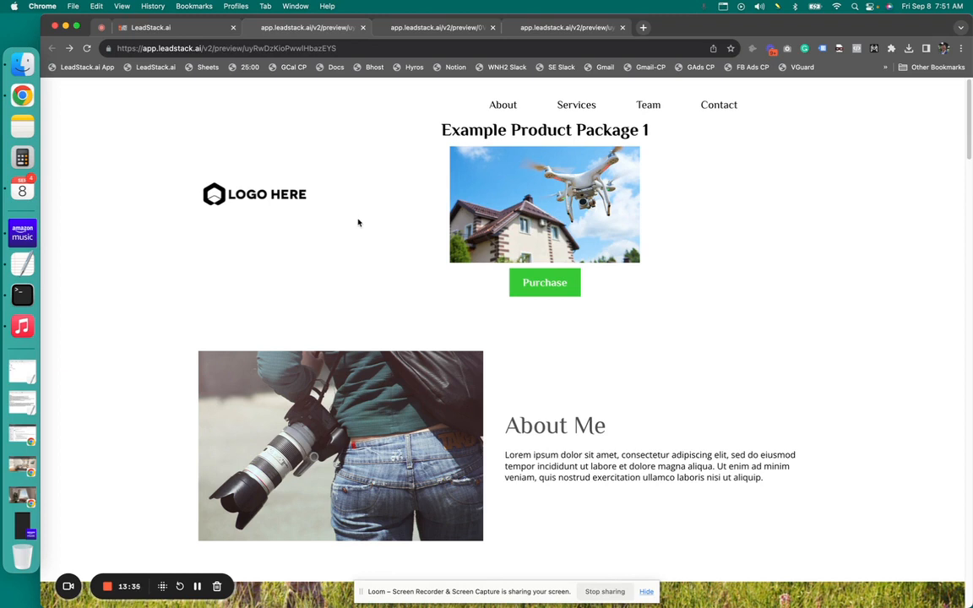
pyautogui.moveTo(396, 119); pyautogui.dragTo(647, 289)
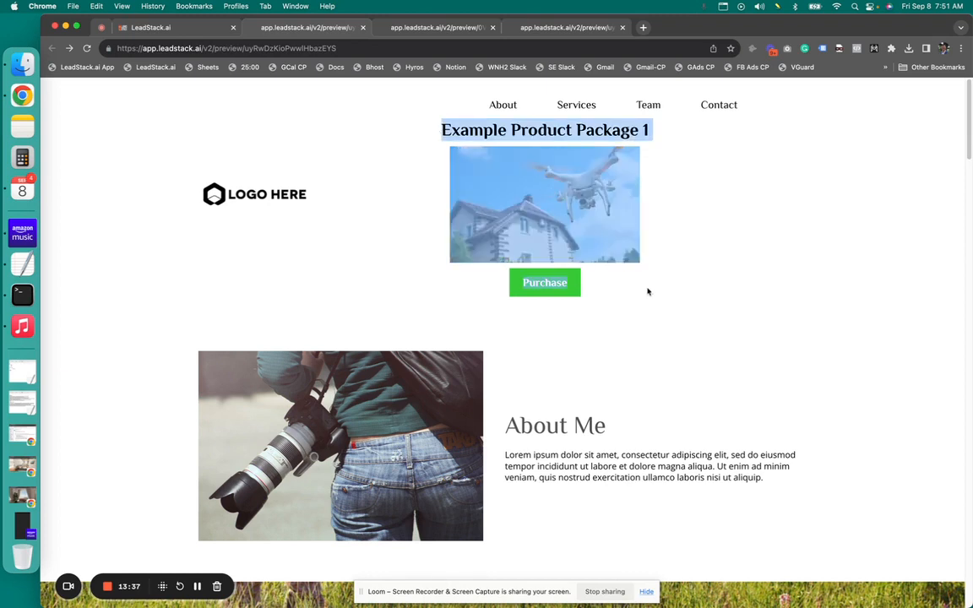
pyautogui.click(648, 300)
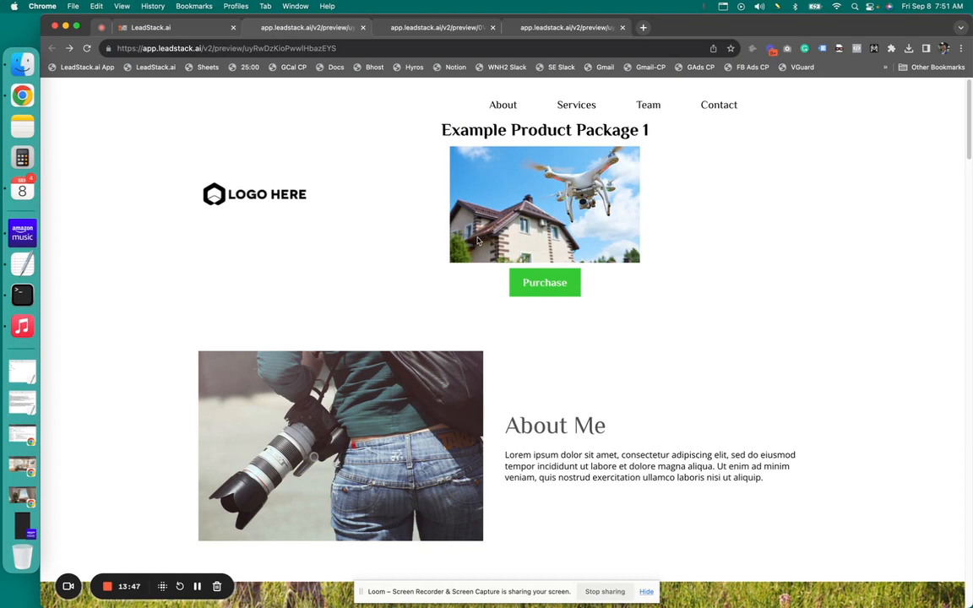
# - Return to the funnel tab and open the bookmarked LeadStack.ai website in a new tab
pyautogui.click(183, 30)
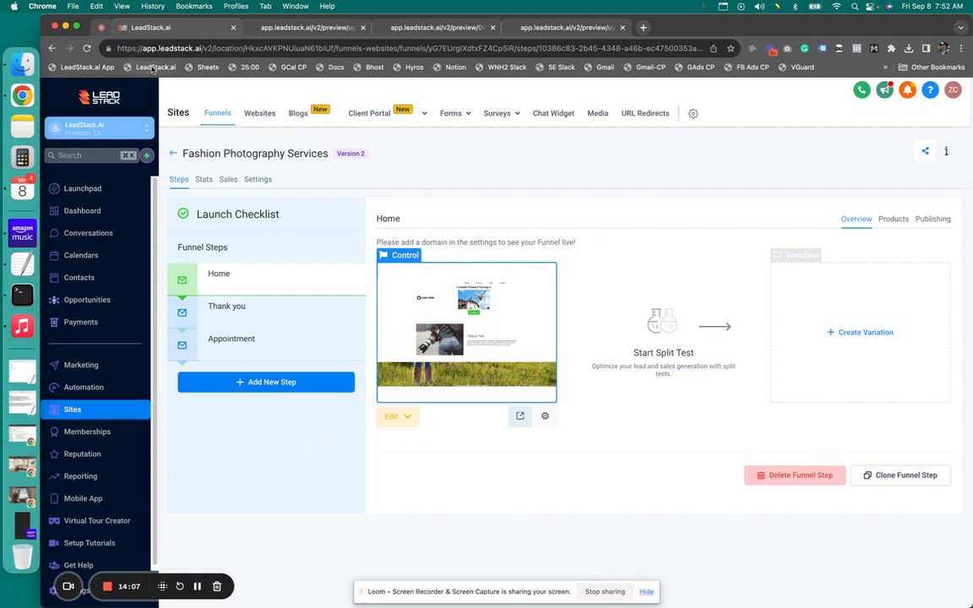
pyautogui.rightClick(152, 71)
pyautogui.click(236, 74)
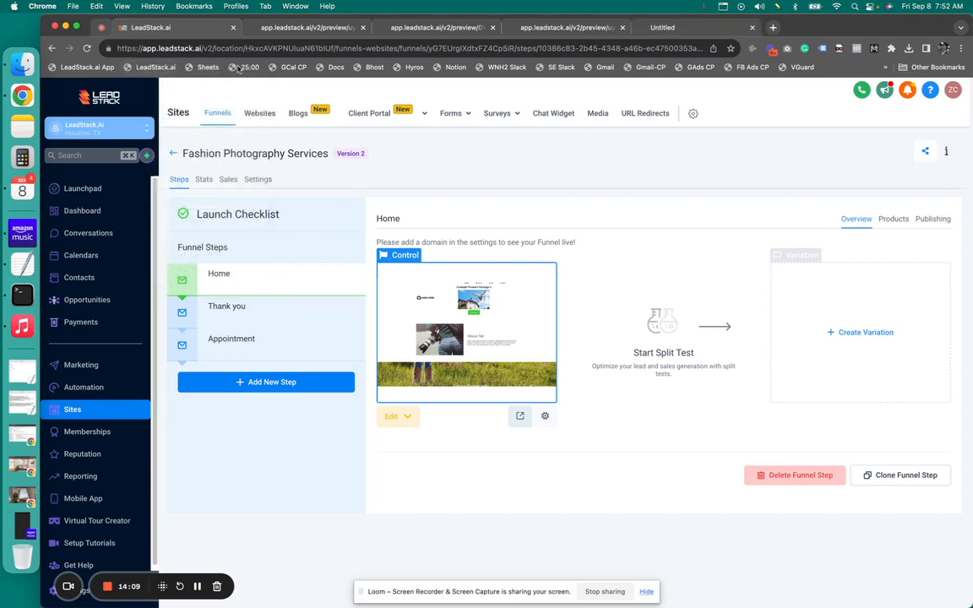
pyautogui.click(706, 29)
# - Browse the LeadStack.ai homepage down to the Free Webinar Training section and examine its contents
pyautogui.scroll(-15, 315, 369)
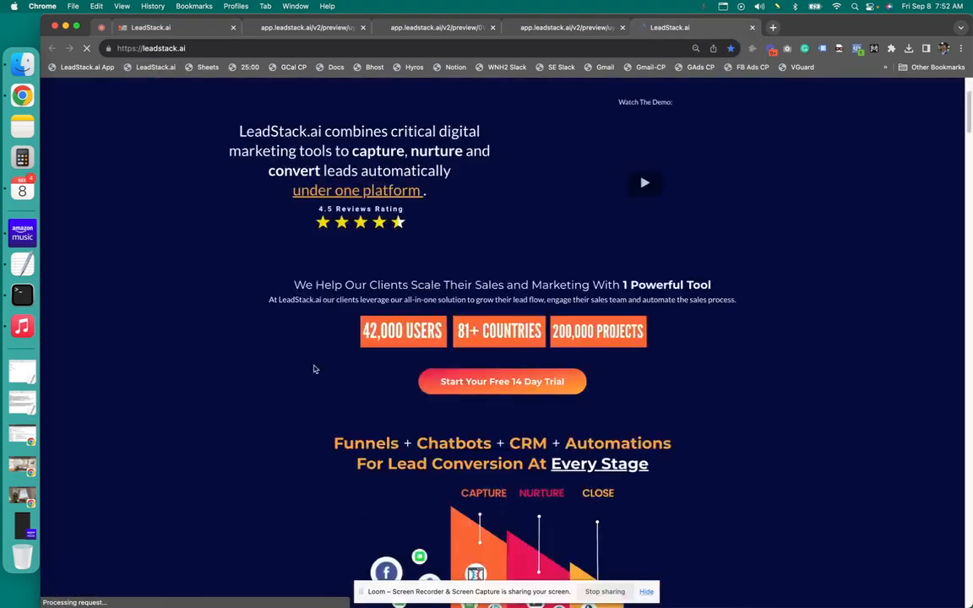
pyautogui.scroll(-20, 260, 387)
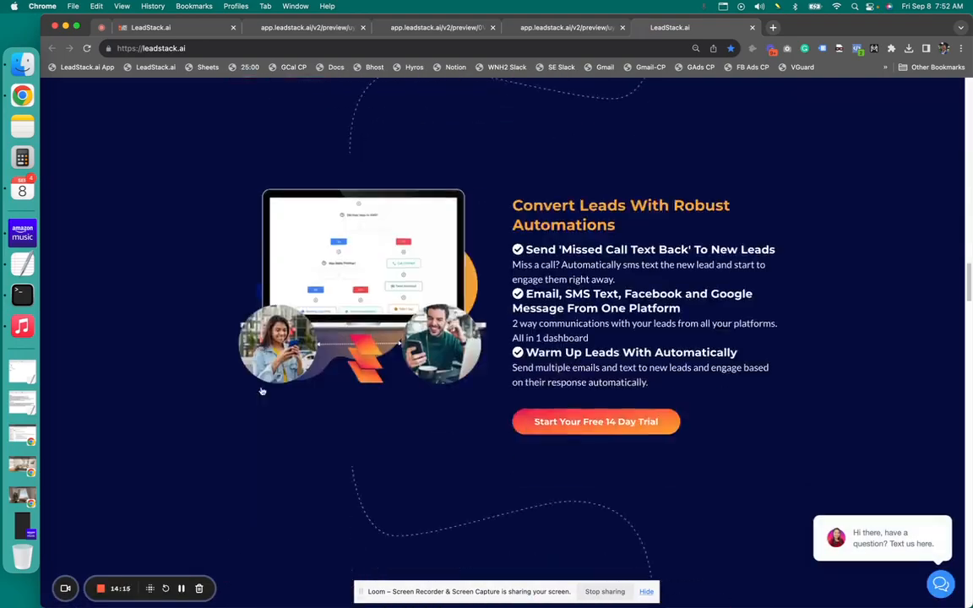
pyautogui.scroll(5, 261, 384)
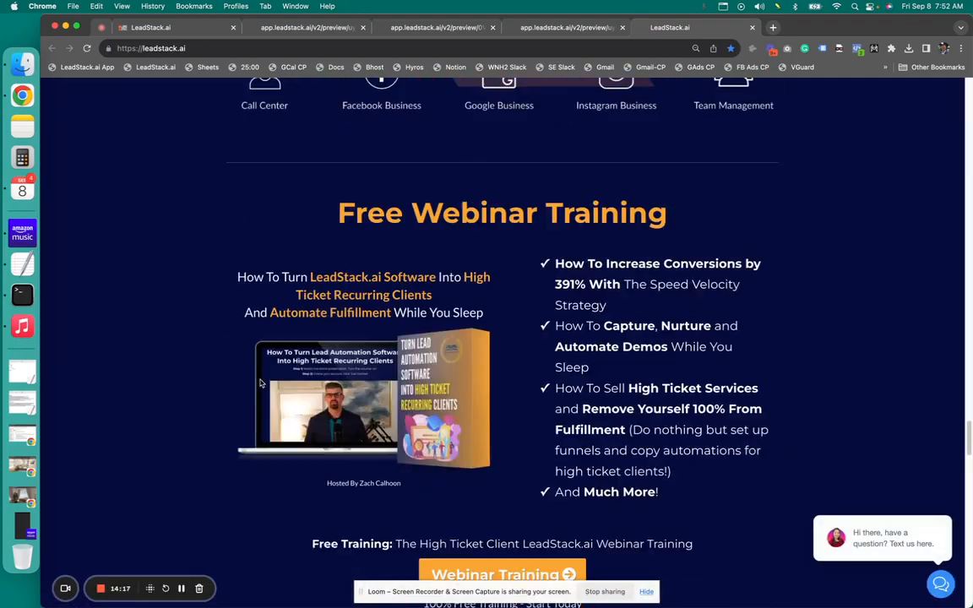
pyautogui.scroll(-2, 258, 382)
pyautogui.scroll(2, 259, 382)
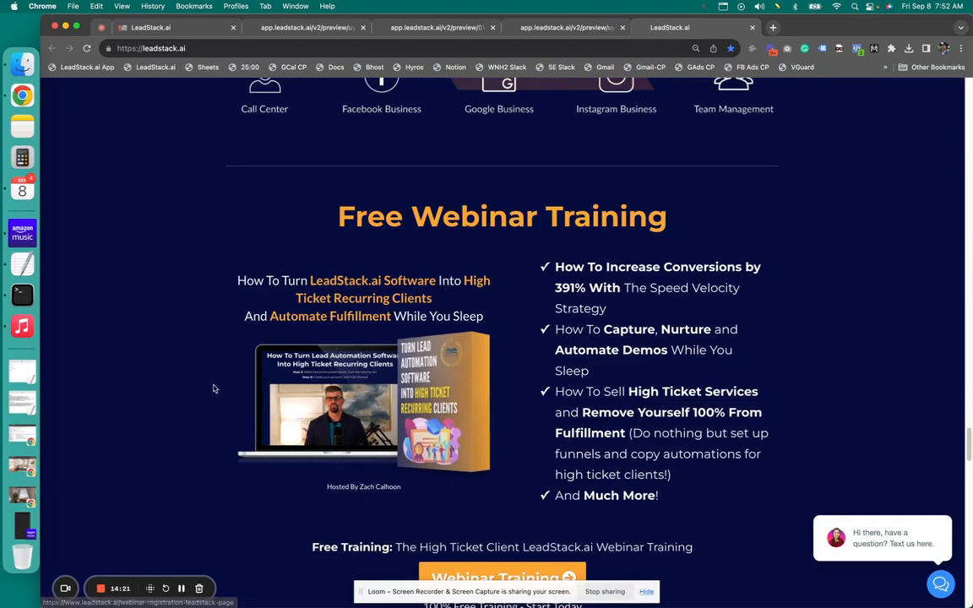
pyautogui.scroll(-1, 217, 385)
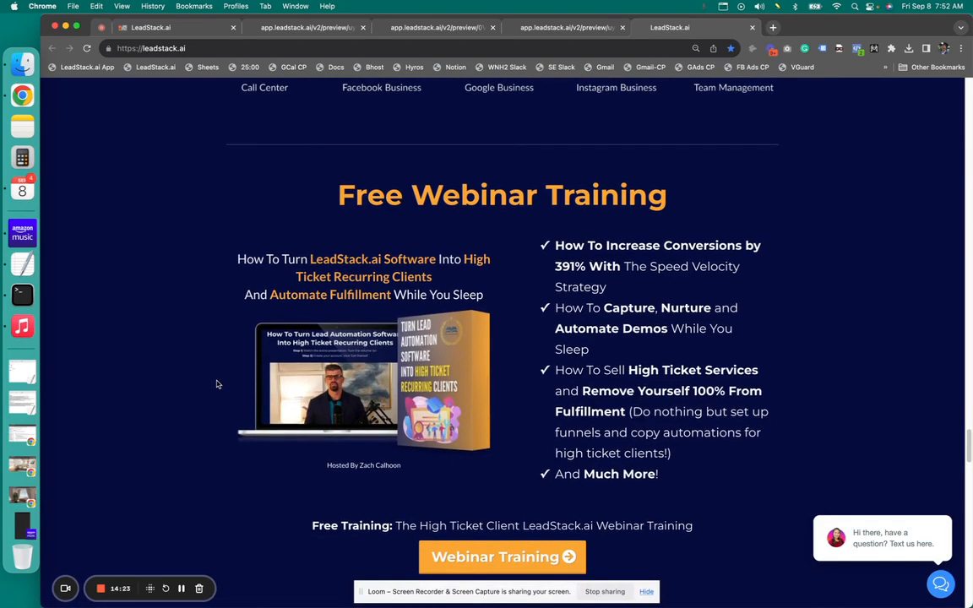